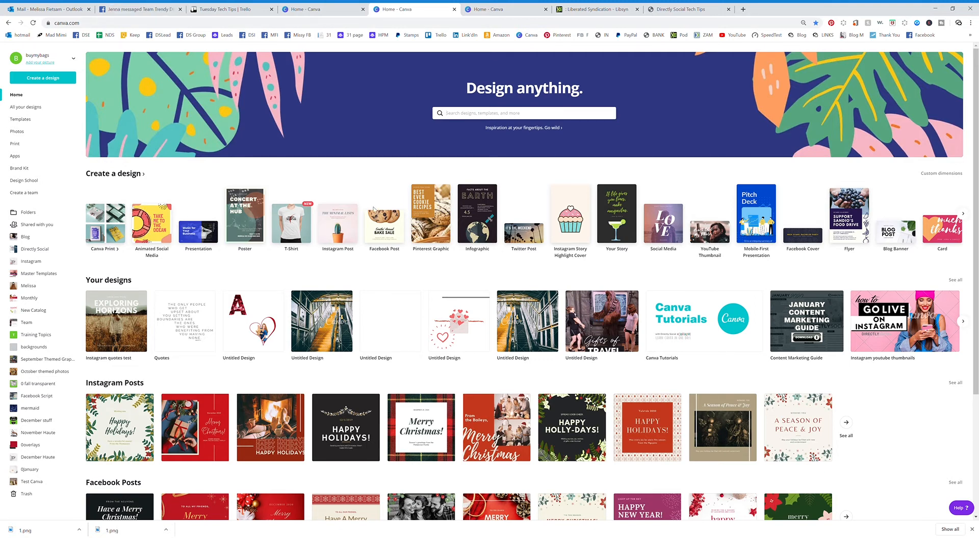
pyautogui.scroll(-1, 373, 244)
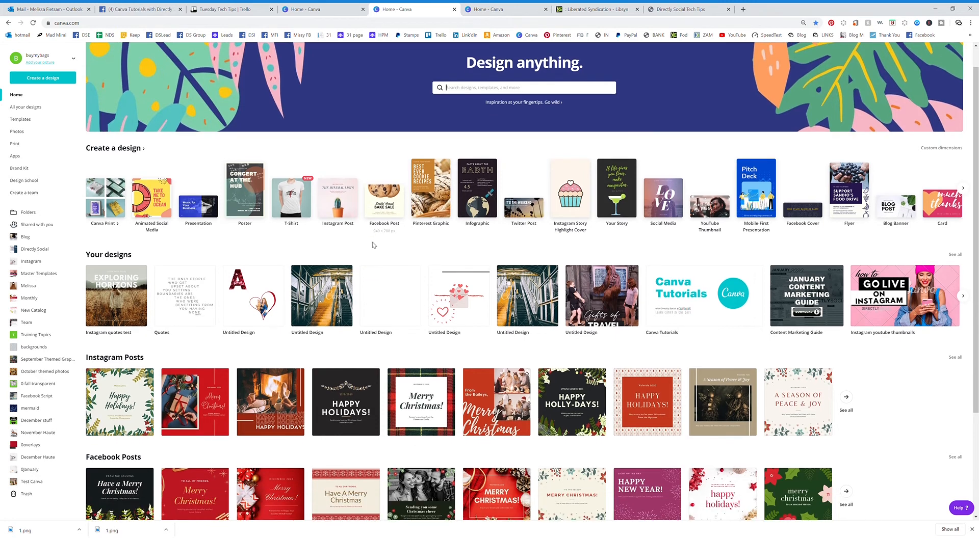
pyautogui.scroll(-2, 373, 245)
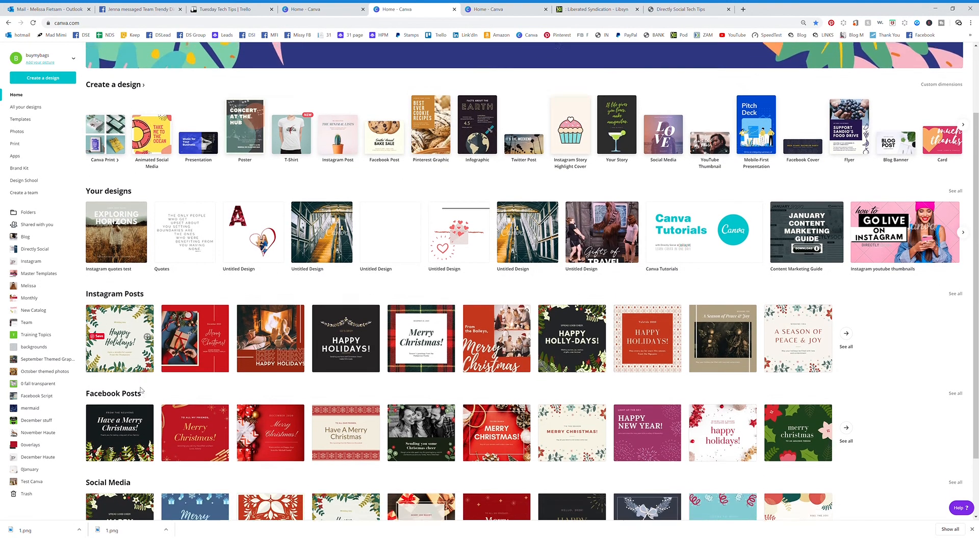
pyautogui.scroll(-1, 143, 390)
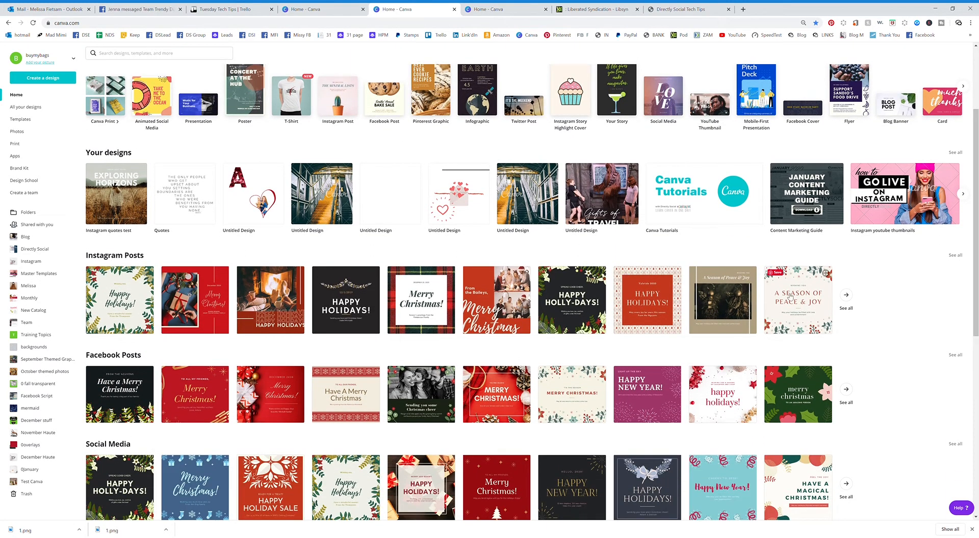
pyautogui.scroll(-1, 769, 300)
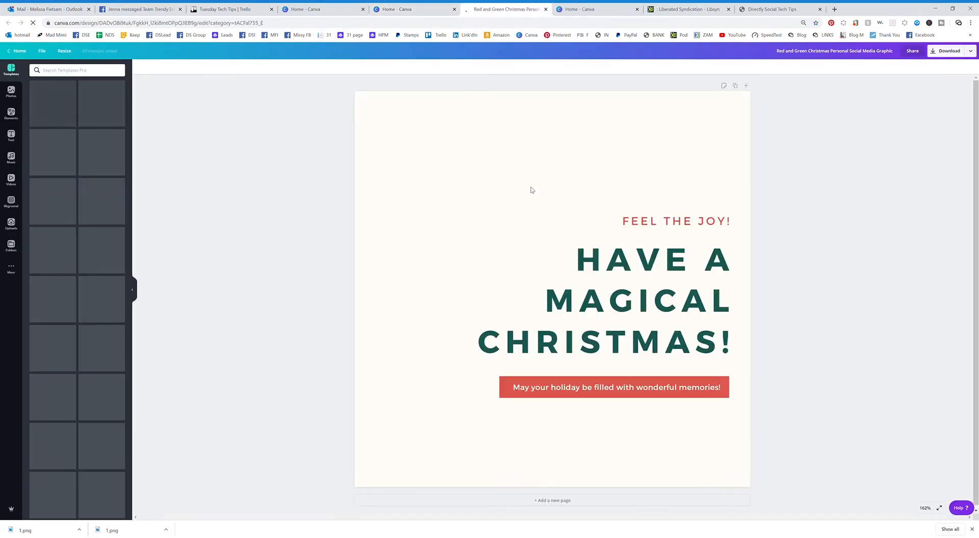
# Step: Recolour the top-left element group so the red blob is black and its beige part is dark red
pyautogui.click(446, 179)
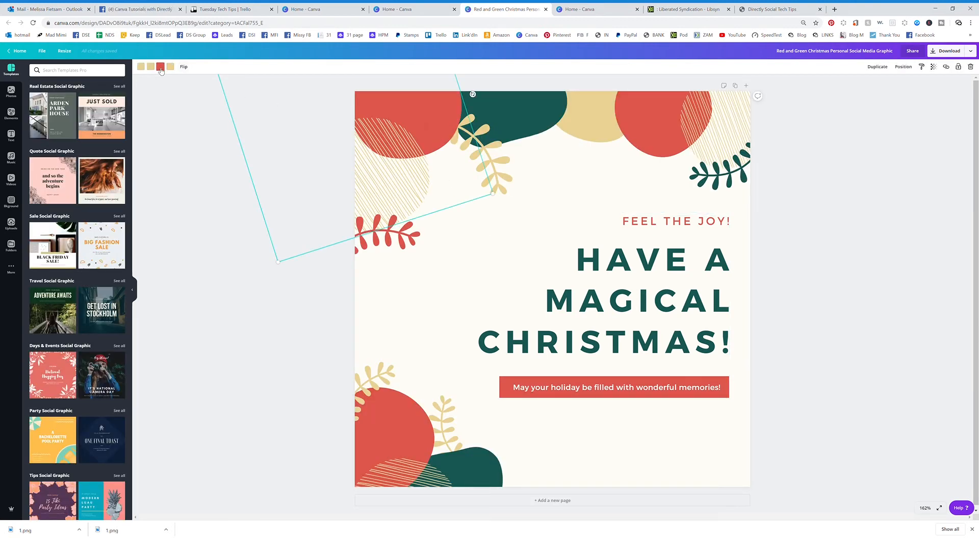
pyautogui.click(161, 67)
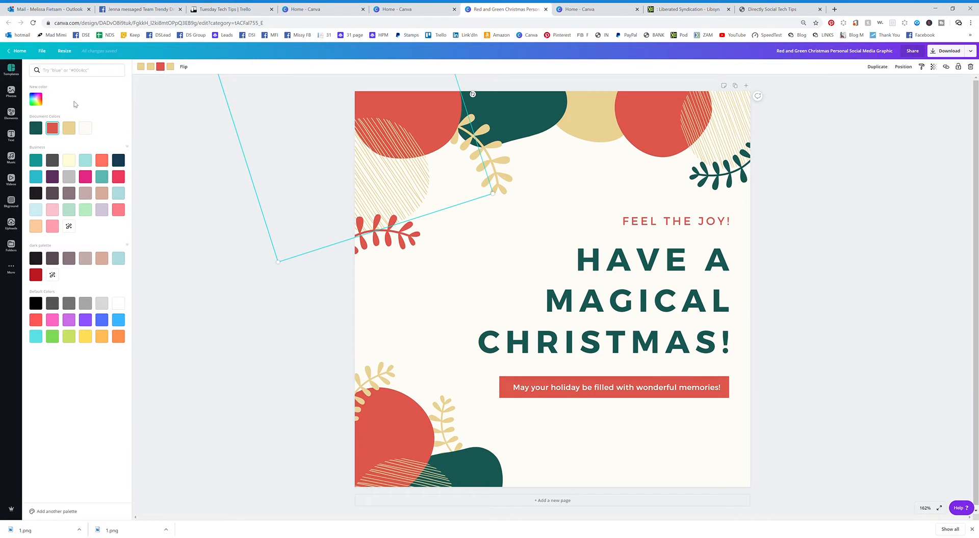
pyautogui.click(36, 193)
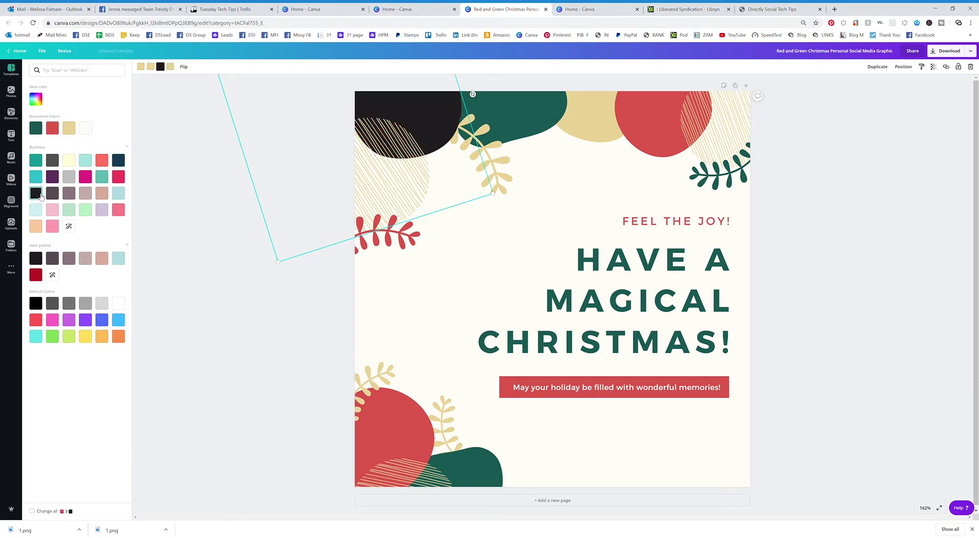
pyautogui.click(141, 67)
pyautogui.click(36, 275)
pyautogui.click(141, 66)
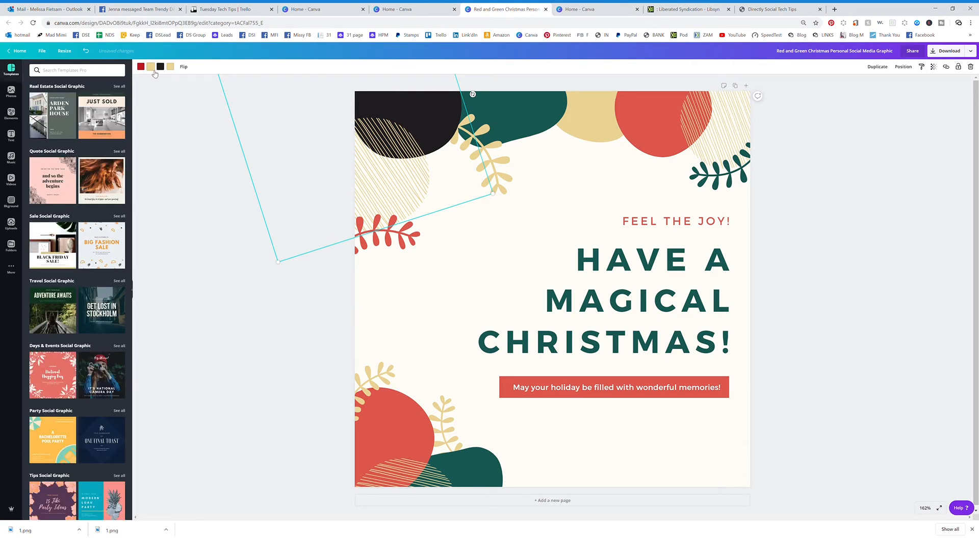
# Step: Turn the beige striped shape beside the blob dark red as well
pyautogui.click(150, 68)
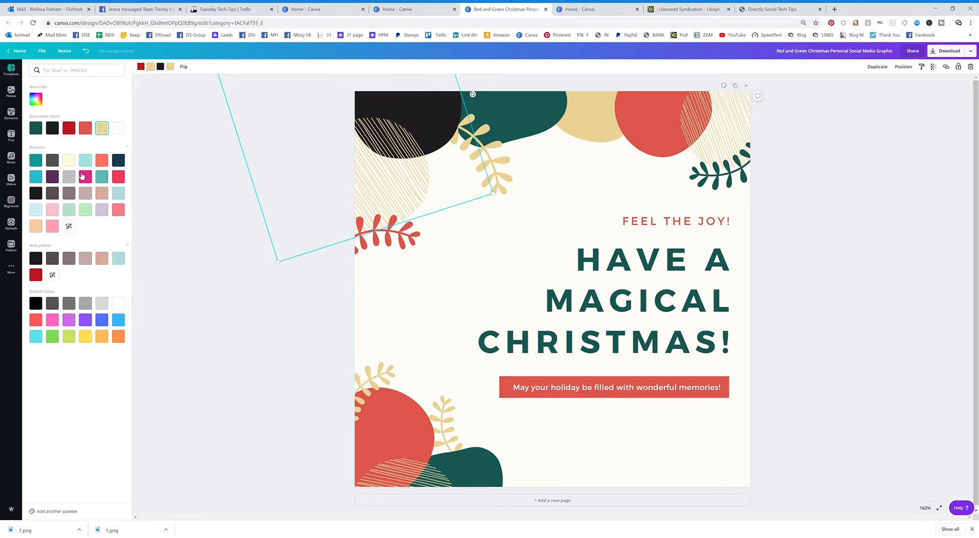
pyautogui.click(36, 275)
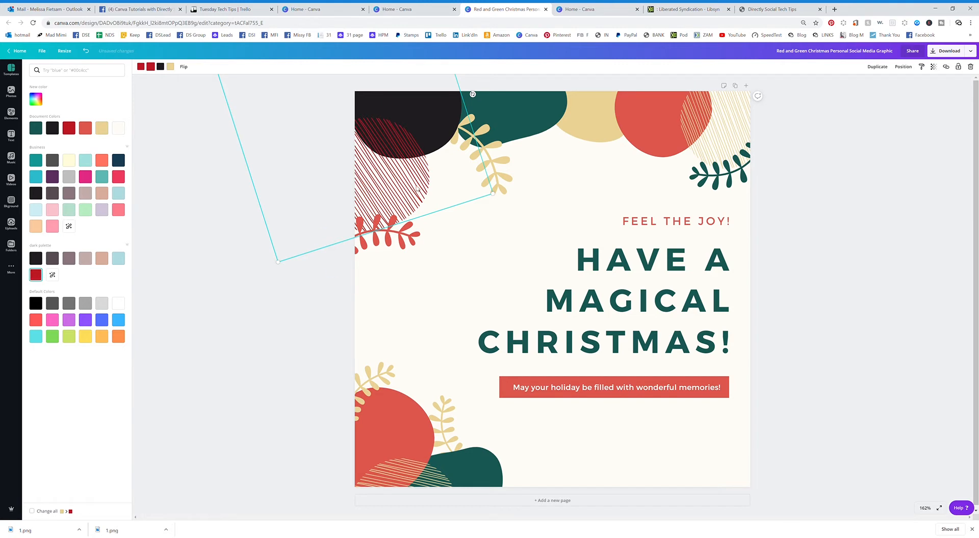
pyautogui.click(579, 274)
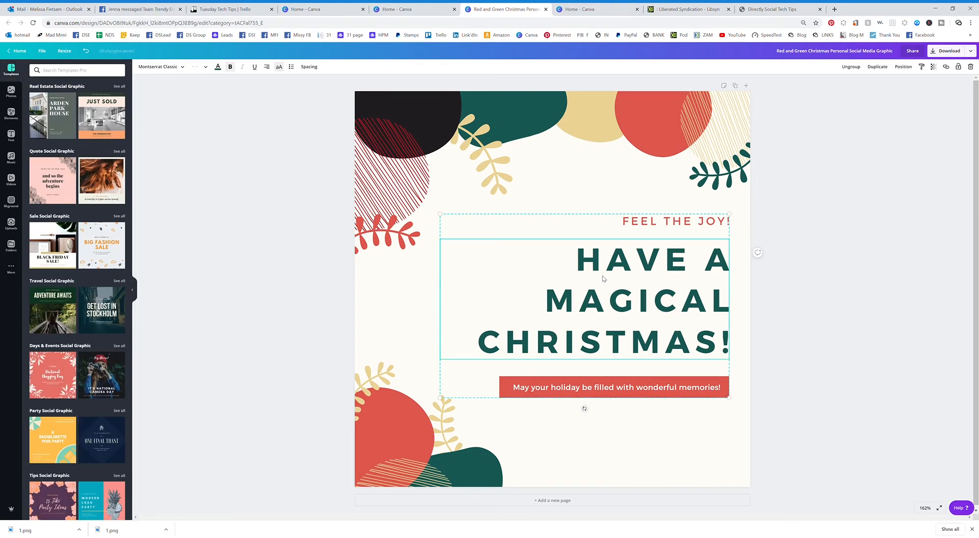
# Step: Recolour the striped shape to coral and apply it everywhere dark red was used
pyautogui.click(384, 149)
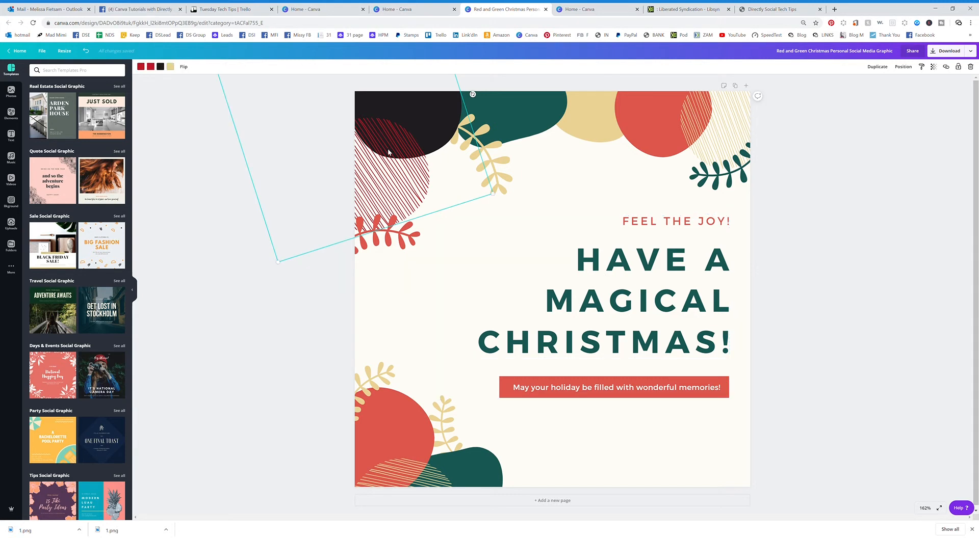
pyautogui.click(150, 67)
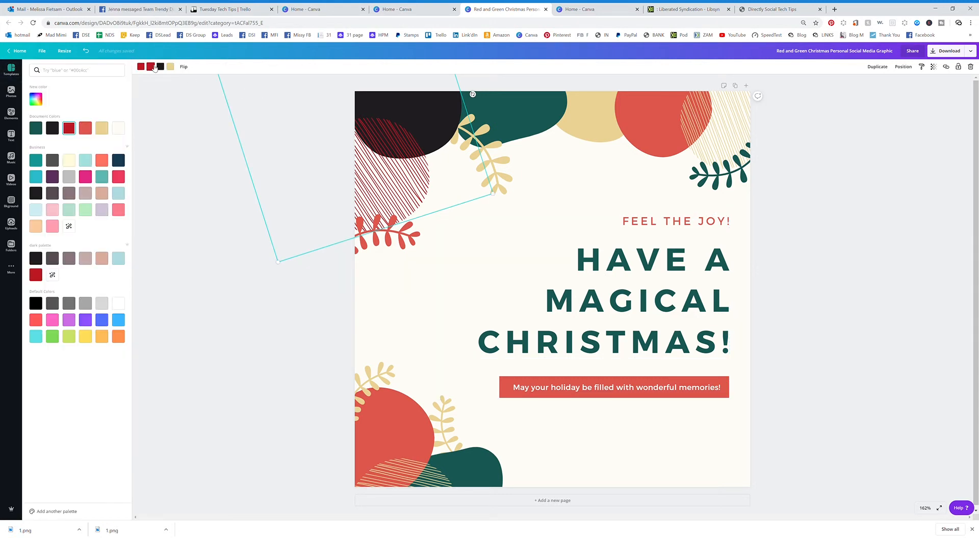
pyautogui.click(104, 160)
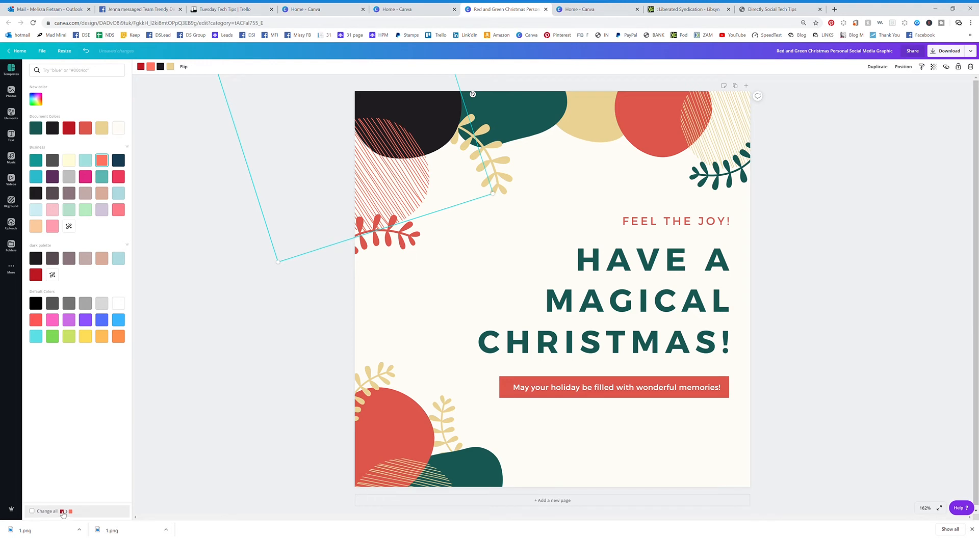
pyautogui.click(34, 512)
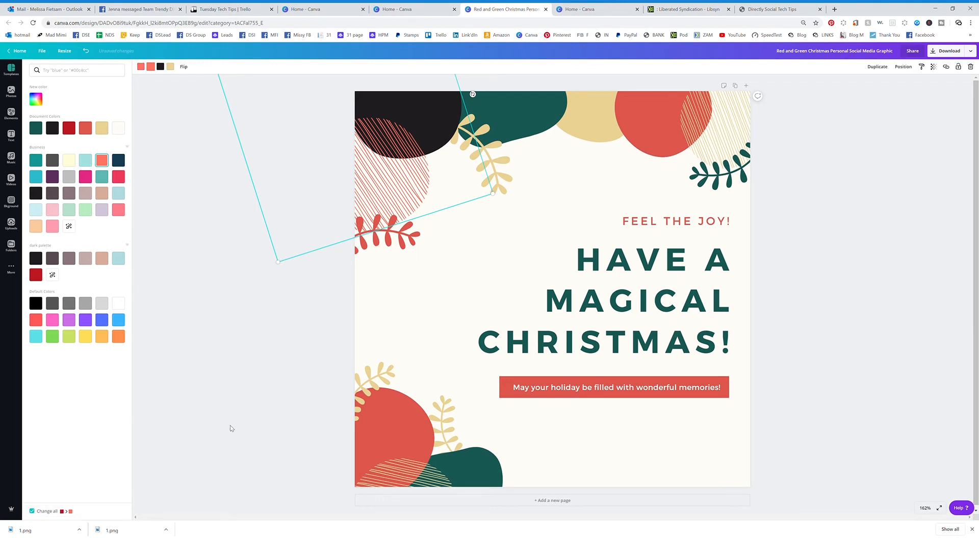
pyautogui.click(253, 402)
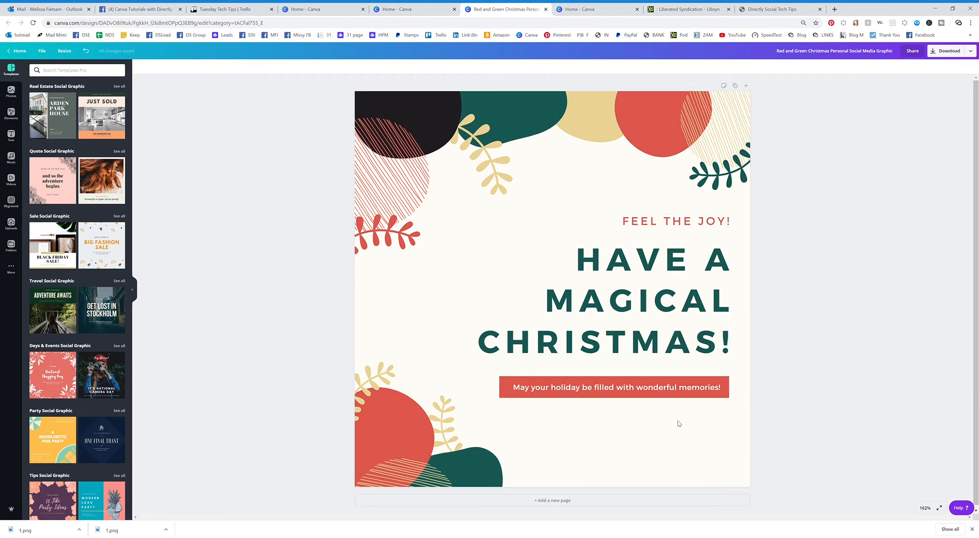
# Step: Ungroup the card's text group into separate text elements
pyautogui.click(505, 390)
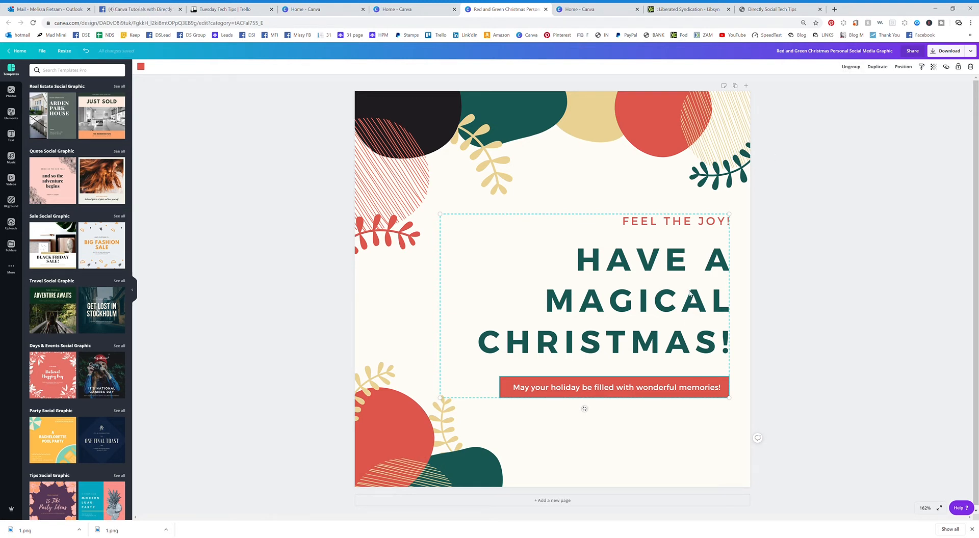
pyautogui.click(850, 68)
pyautogui.click(659, 433)
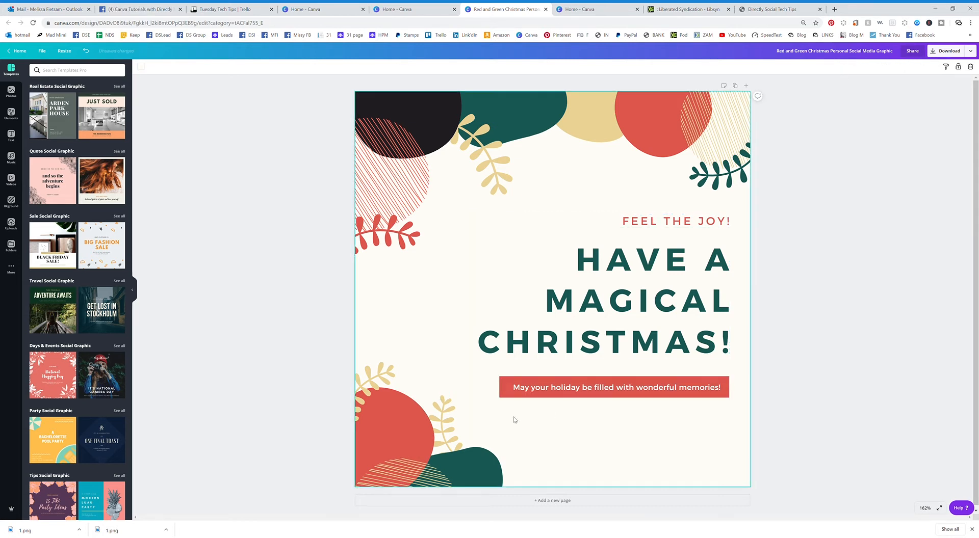
# Step: Delete the red wish banner, then restore it with Undo
pyautogui.click(503, 390)
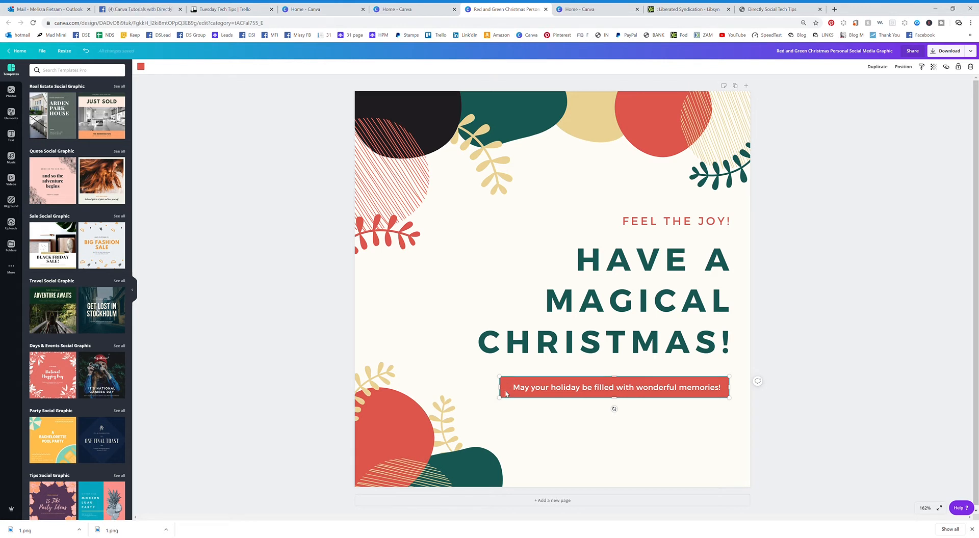
pyautogui.click(970, 67)
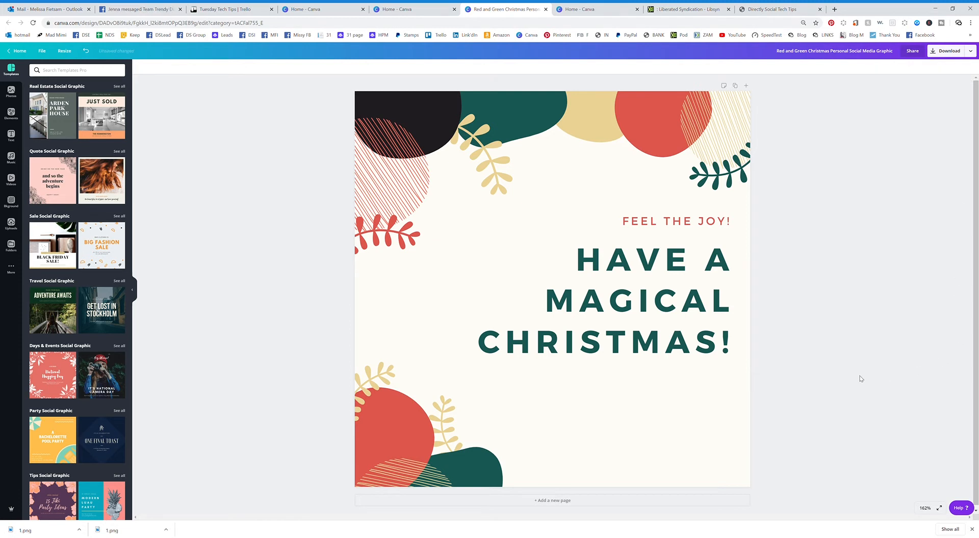
pyautogui.click(87, 51)
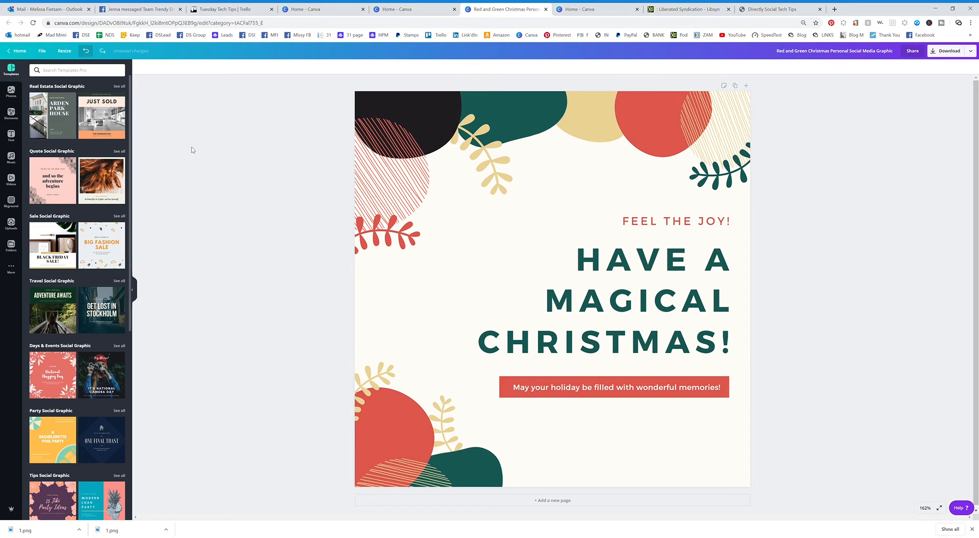
# Step: Make the greeting banner's background black from the document colours
pyautogui.click(509, 386)
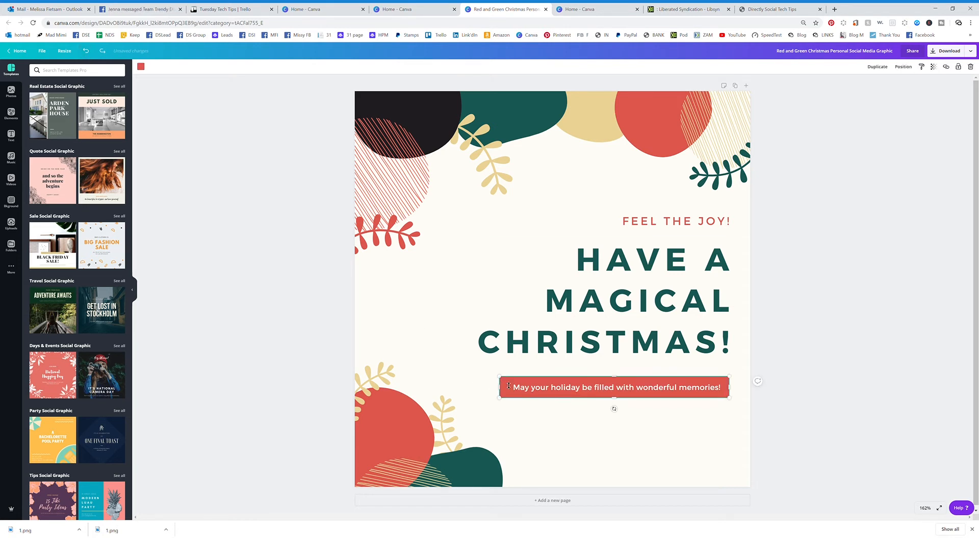
pyautogui.click(141, 68)
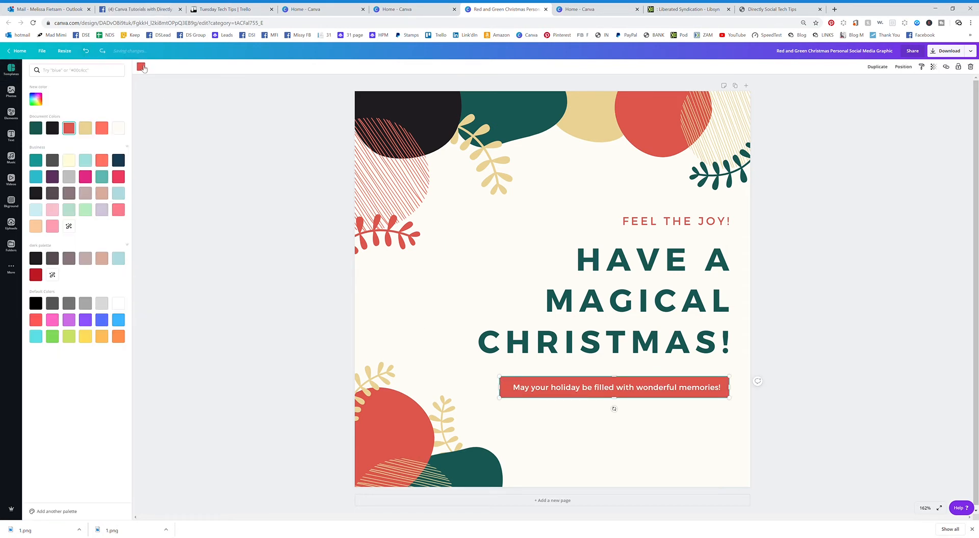
pyautogui.click(53, 128)
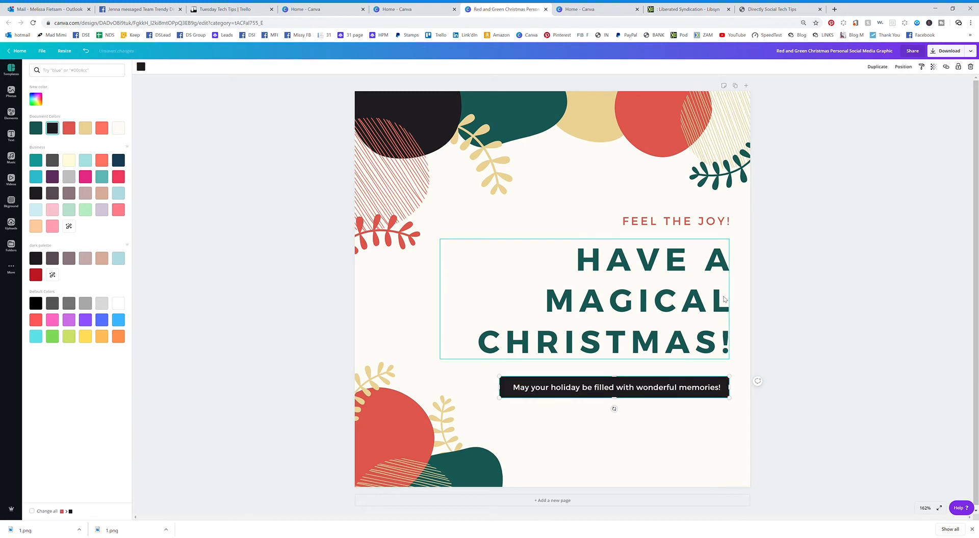
pyautogui.click(796, 313)
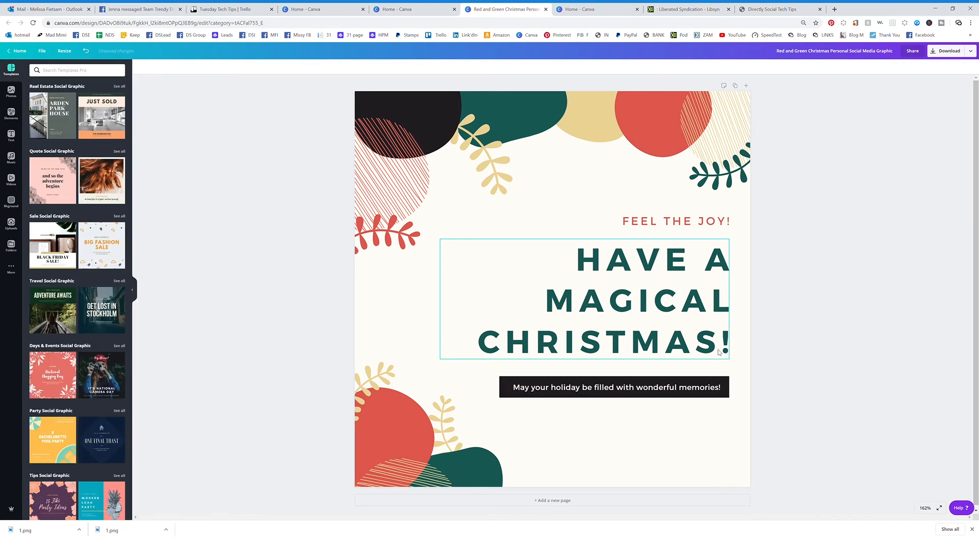
pyautogui.click(504, 389)
# Step: Shrink the holiday message text and nudge it into place inside the black banner
pyautogui.moveTo(506, 390); pyautogui.dragTo(612, 388)
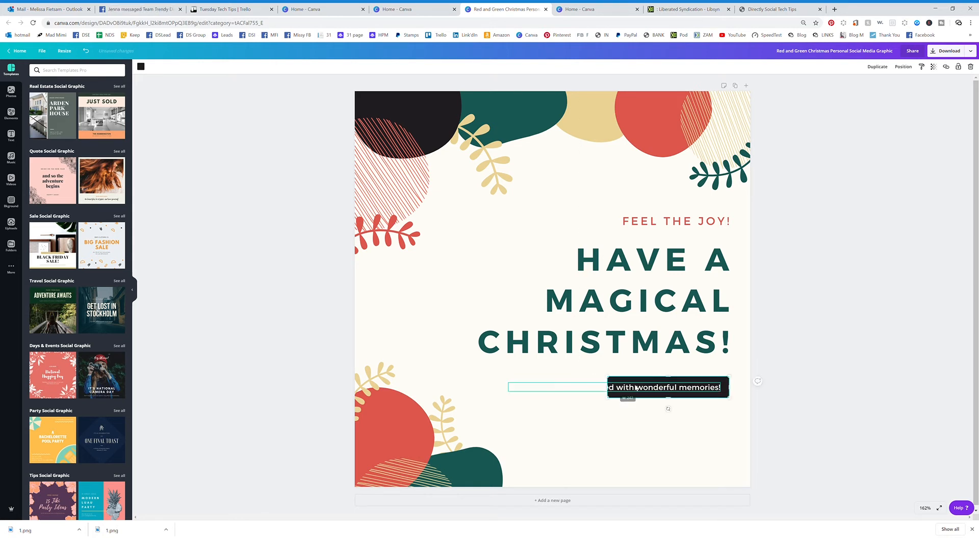
pyautogui.doubleClick(656, 389)
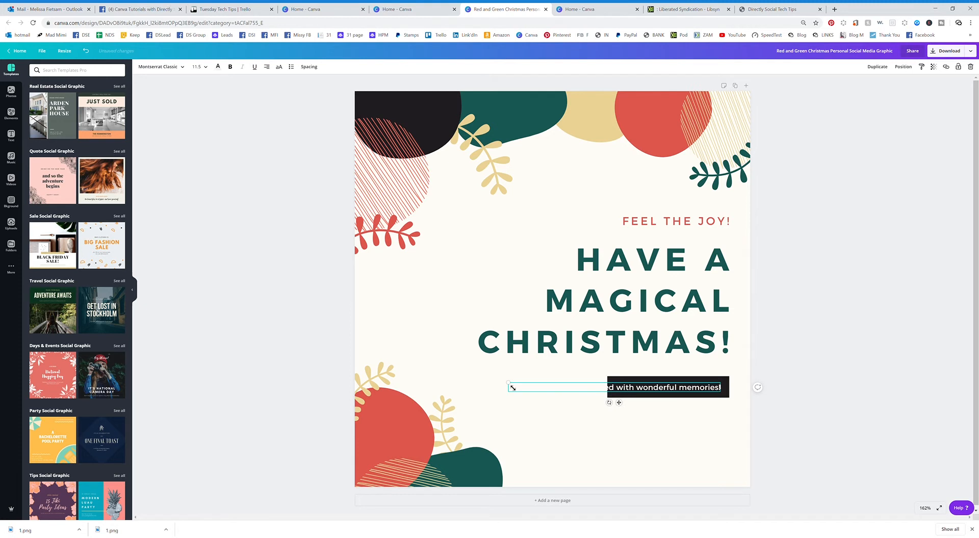
pyautogui.moveTo(512, 389); pyautogui.dragTo(625, 397)
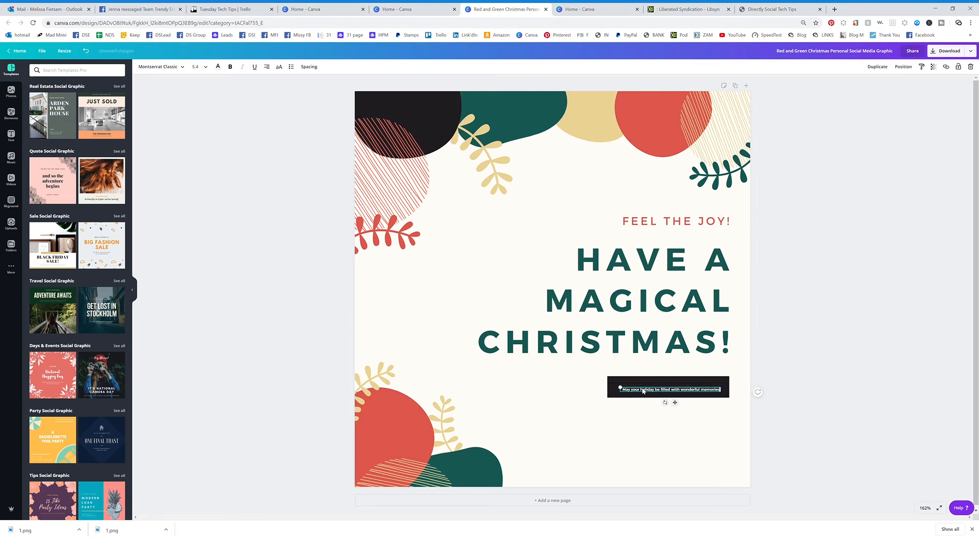
pyautogui.moveTo(625, 397); pyautogui.dragTo(646, 390)
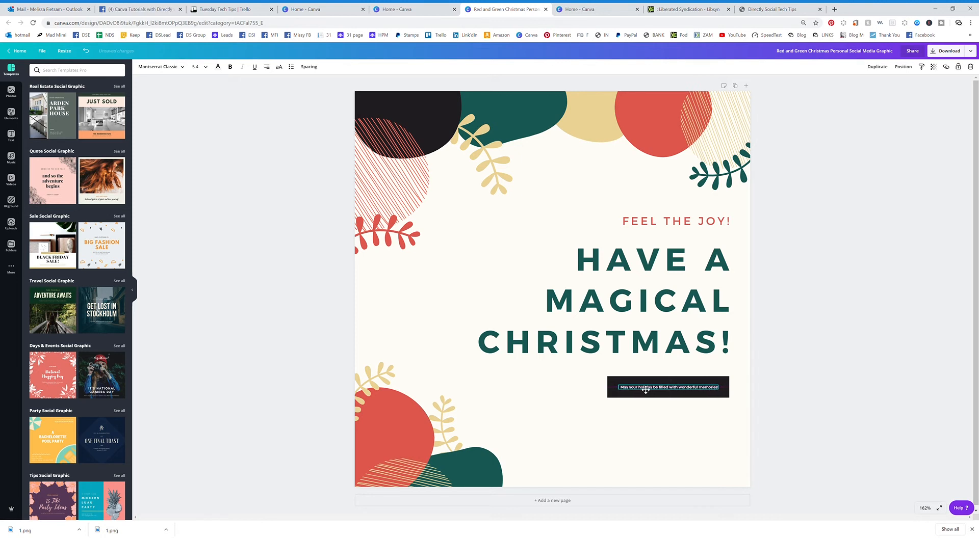
pyautogui.click(578, 407)
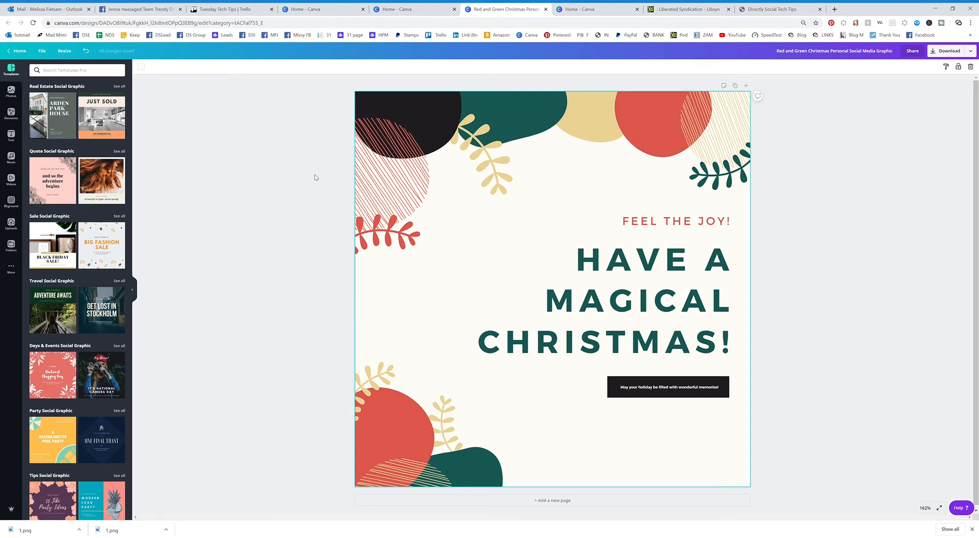
# Step: Change the page background from cream to plain white
pyautogui.click(142, 70)
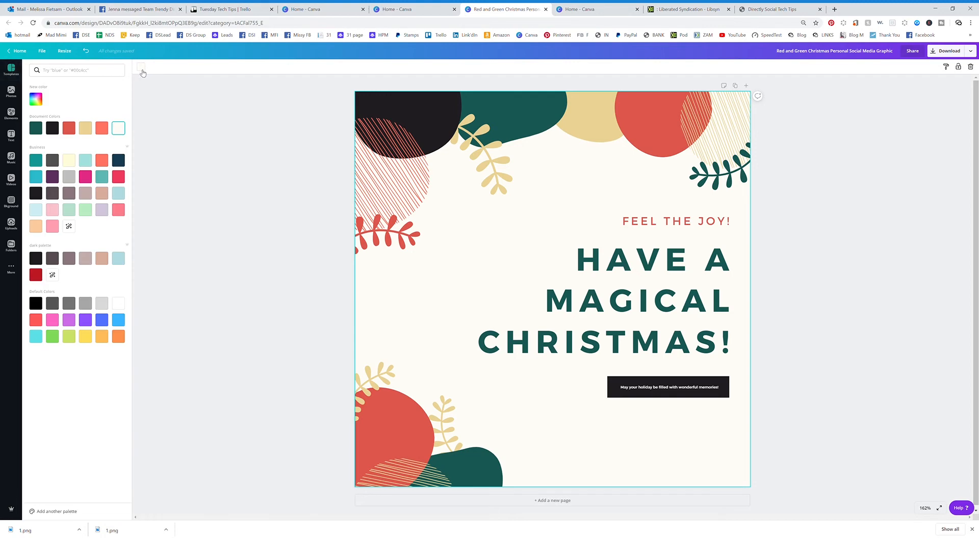
pyautogui.click(121, 305)
pyautogui.click(246, 246)
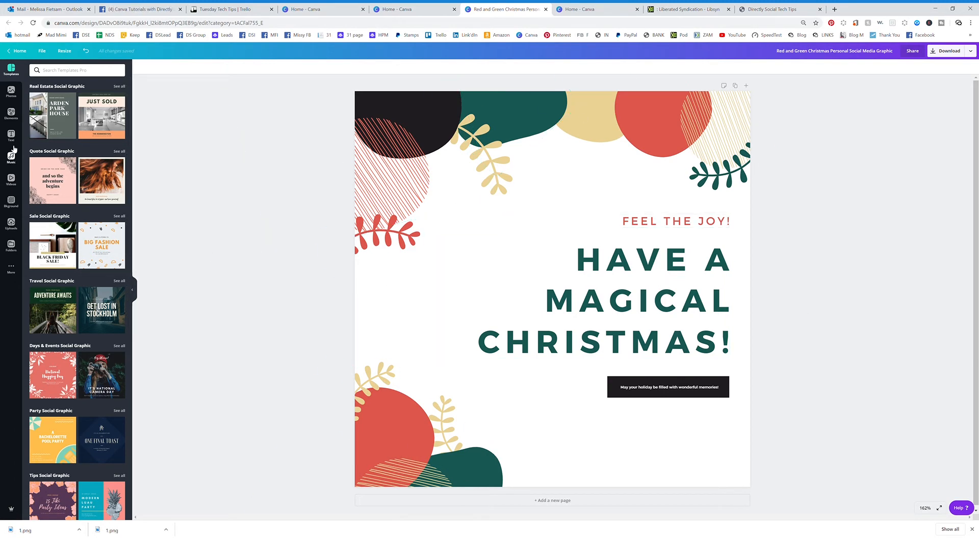
# Step: Add the ice-cream sticker from Elements, shrink it and place it on the bottom-left red shape
pyautogui.click(11, 115)
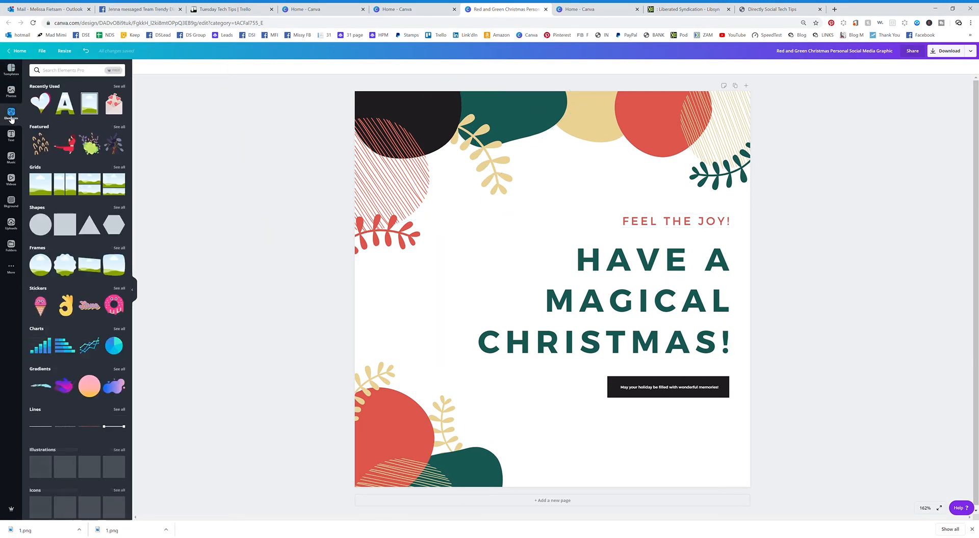
pyautogui.click(42, 305)
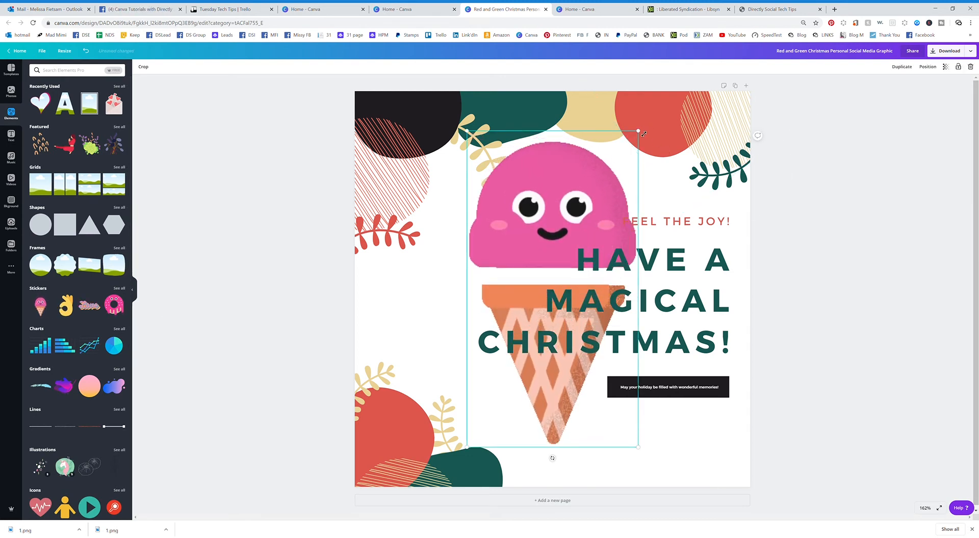
pyautogui.moveTo(638, 131); pyautogui.dragTo(519, 360)
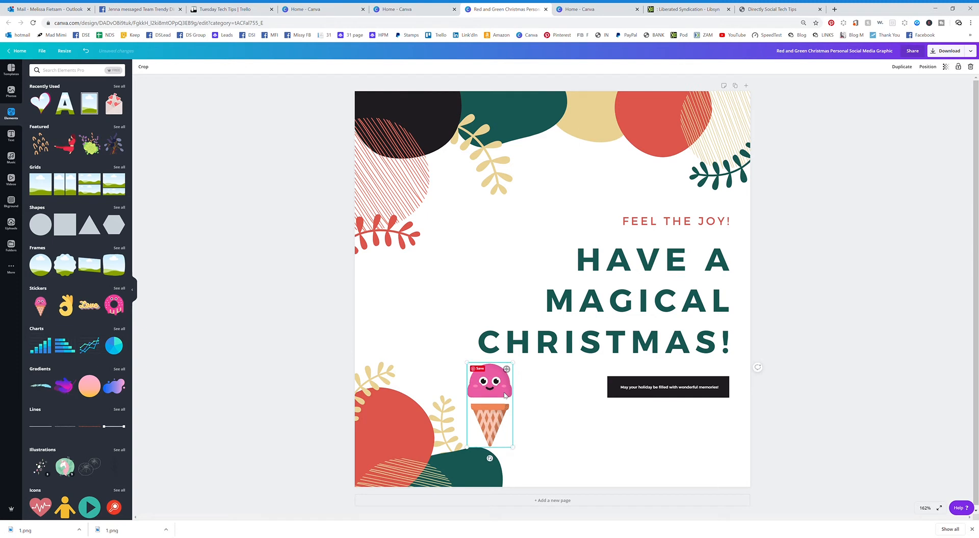
pyautogui.moveTo(506, 394)
pyautogui.mouseDown()
pyautogui.moveTo(407, 414)
pyautogui.moveTo(412, 429)
pyautogui.mouseUp()
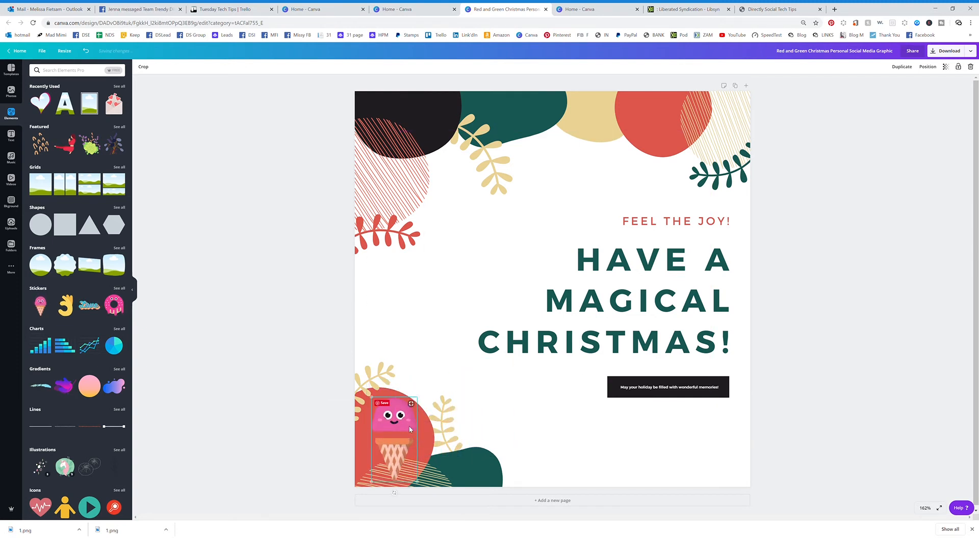
pyautogui.click(298, 314)
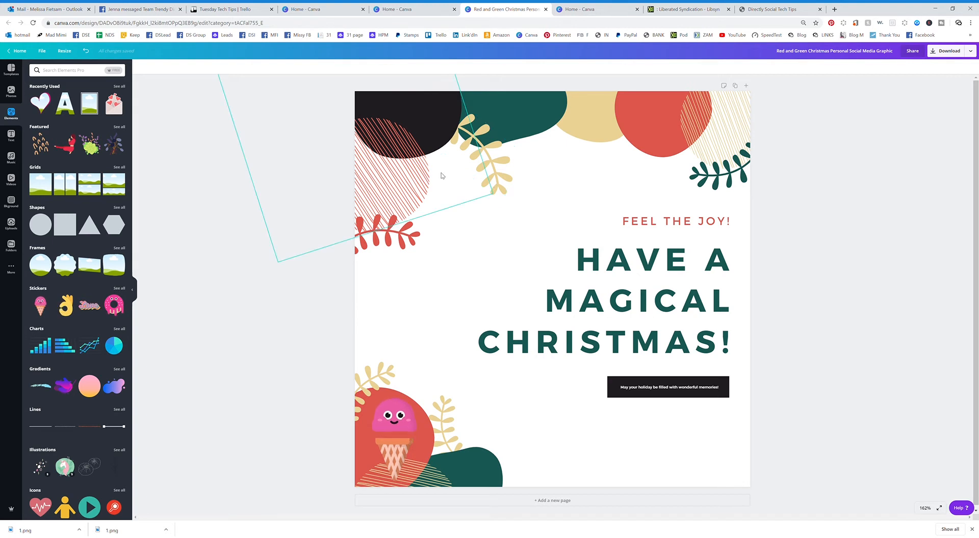
# Step: Return home, create a YouTube Thumbnail design and open the White Polaroid DIY Influencer set
pyautogui.click(19, 51)
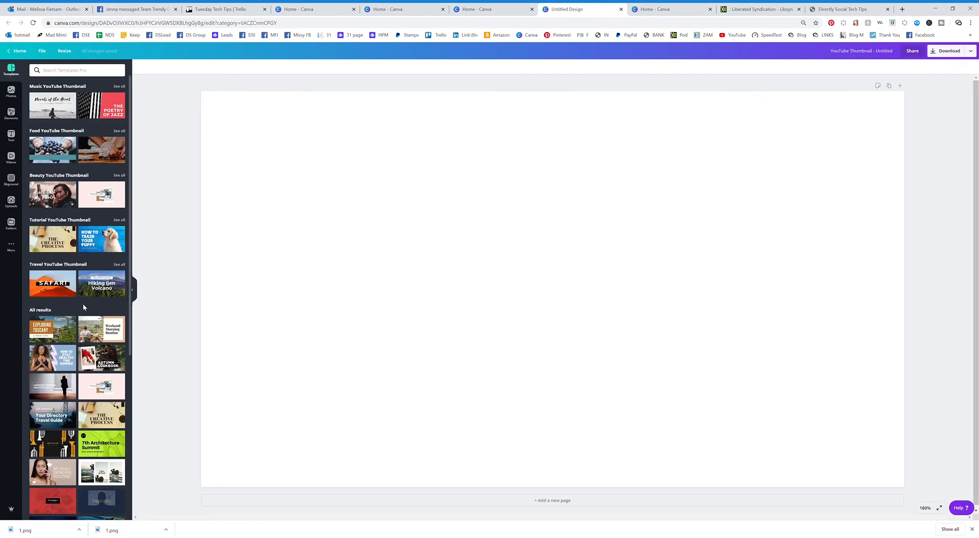
pyautogui.scroll(-1, 84, 308)
pyautogui.scroll(-1, 84, 315)
pyautogui.scroll(-1, 85, 324)
pyautogui.scroll(-2, 86, 335)
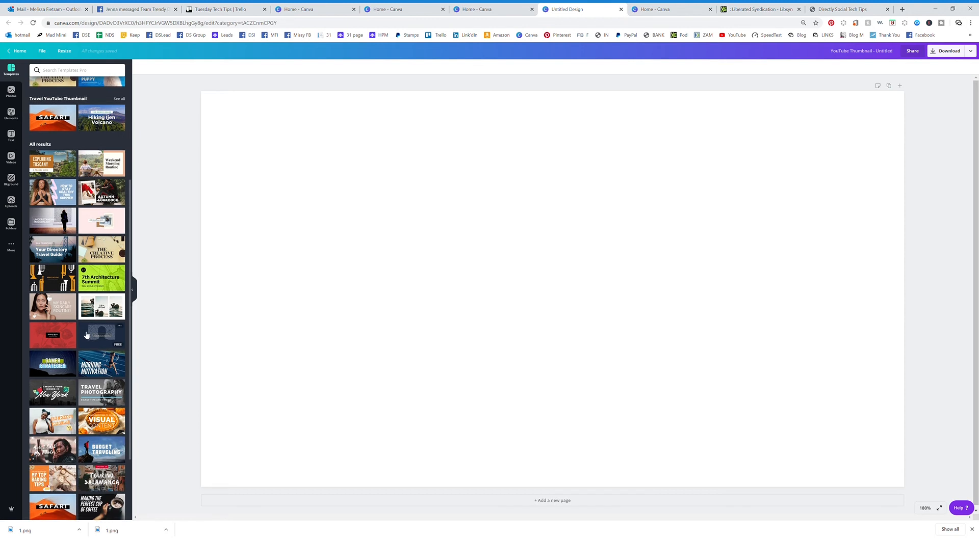
pyautogui.scroll(-2, 86, 335)
pyautogui.scroll(-2, 87, 337)
pyautogui.scroll(-1, 87, 339)
pyautogui.scroll(-2, 87, 340)
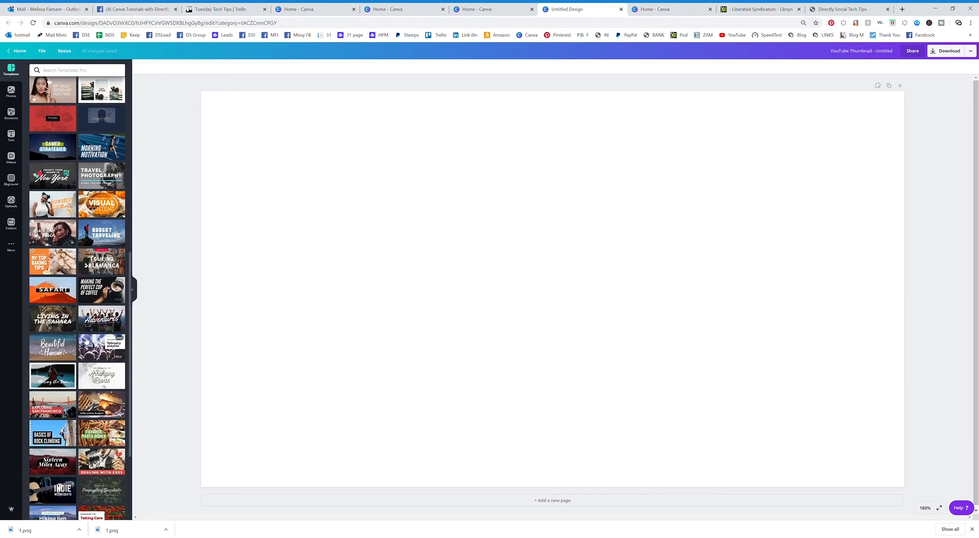
pyautogui.scroll(-3, 86, 342)
pyautogui.scroll(-3, 87, 341)
pyautogui.scroll(-3, 87, 341)
pyautogui.scroll(-3, 87, 341)
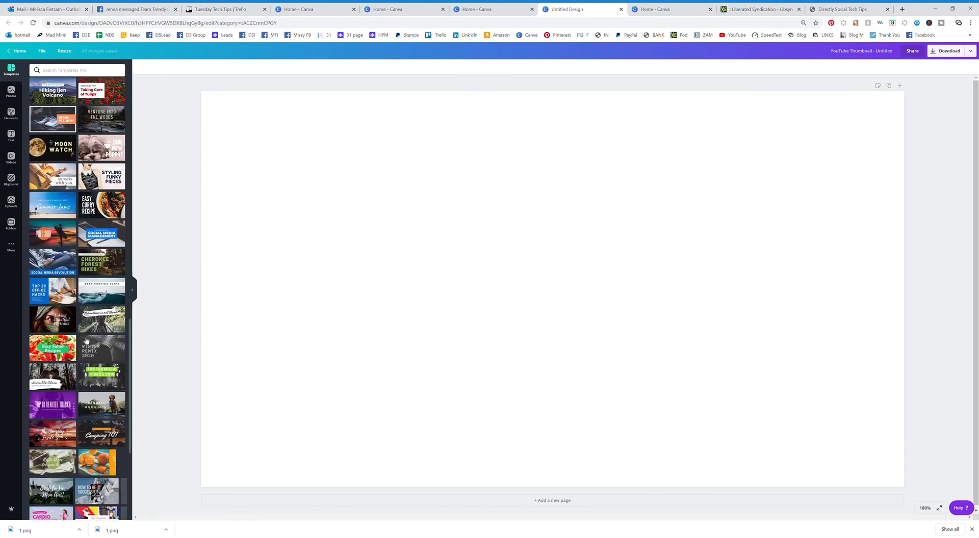
pyautogui.scroll(-2, 86, 341)
pyautogui.scroll(-2, 86, 342)
pyautogui.scroll(-1, 87, 342)
pyautogui.scroll(-2, 86, 341)
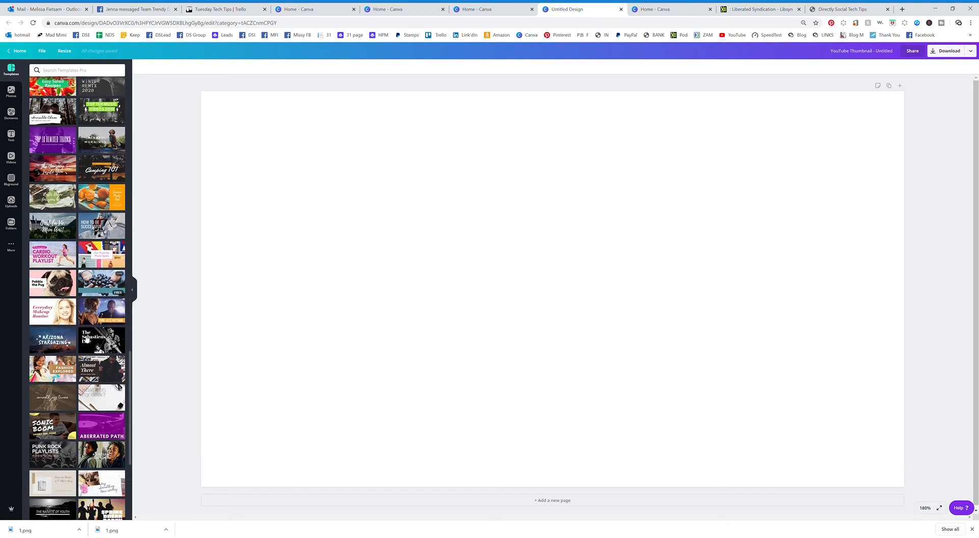
pyautogui.scroll(-1, 86, 339)
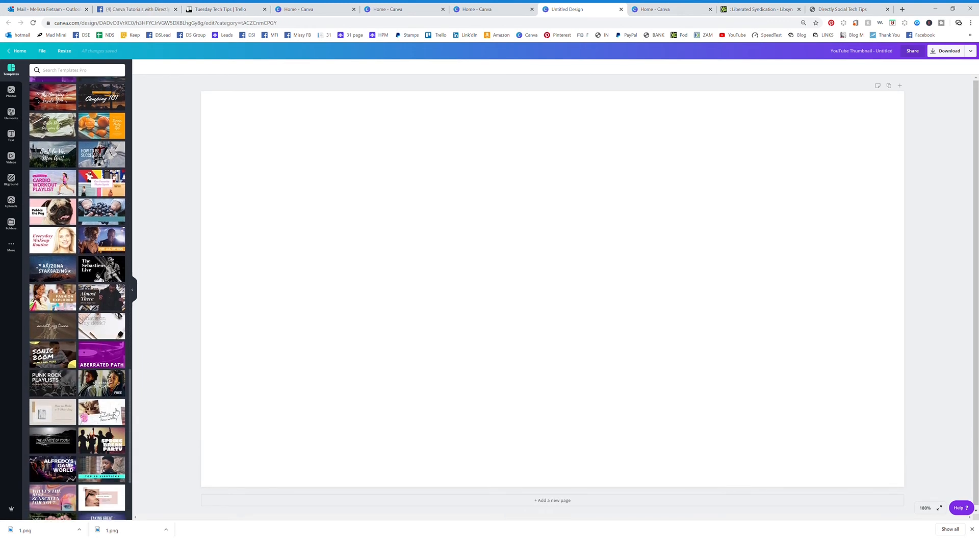
pyautogui.click(112, 407)
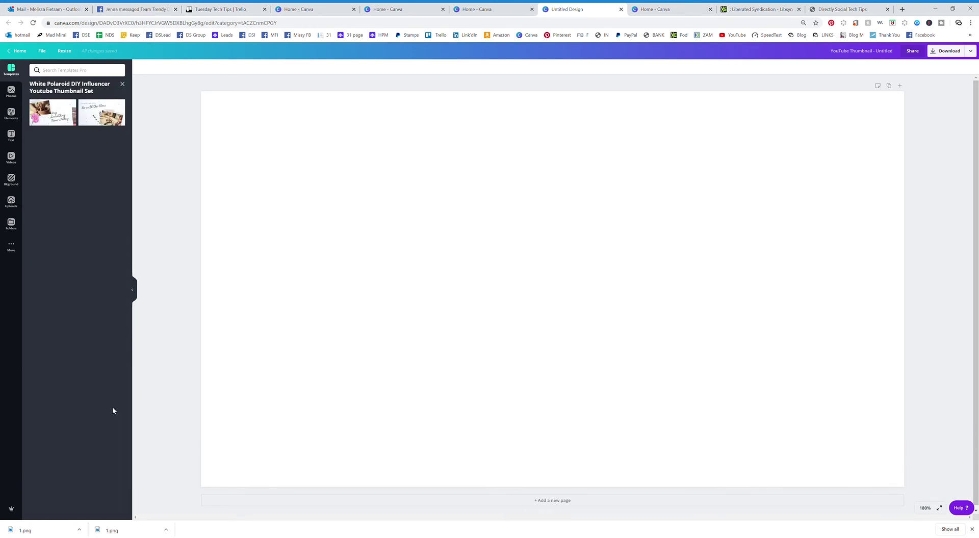
# Step: Apply the Go with the Flow template and fill its frame with the teddy bear photo from the Logos folder
pyautogui.click(115, 111)
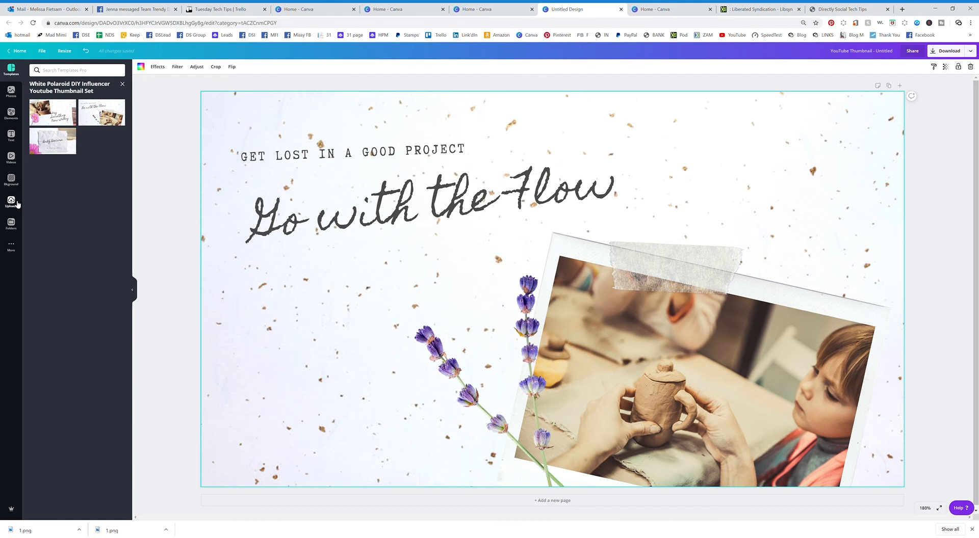
pyautogui.click(12, 224)
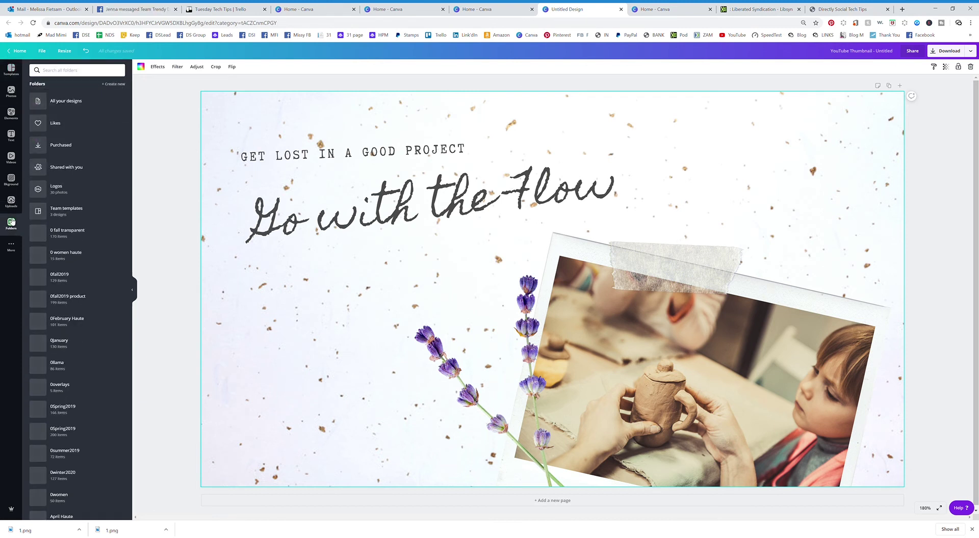
pyautogui.click(70, 192)
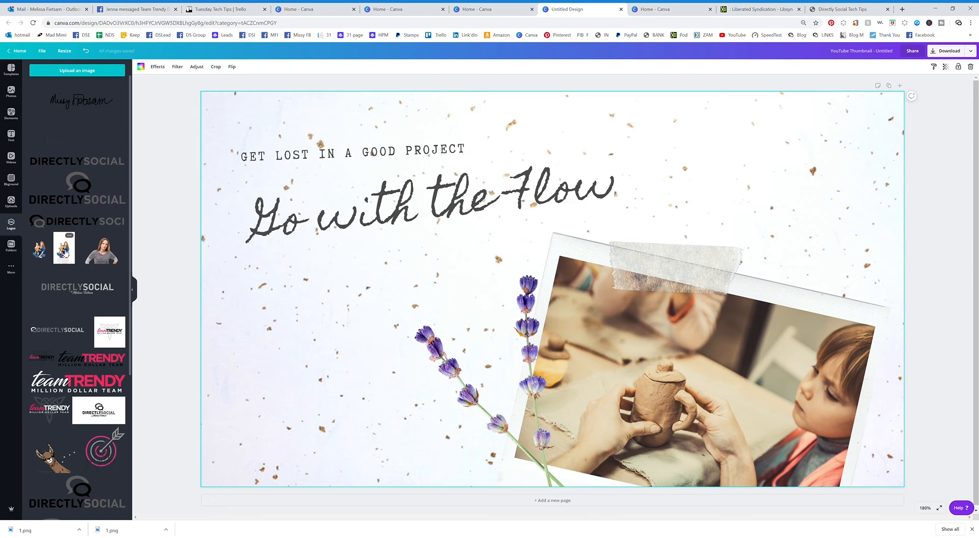
pyautogui.moveTo(64, 251); pyautogui.dragTo(649, 319)
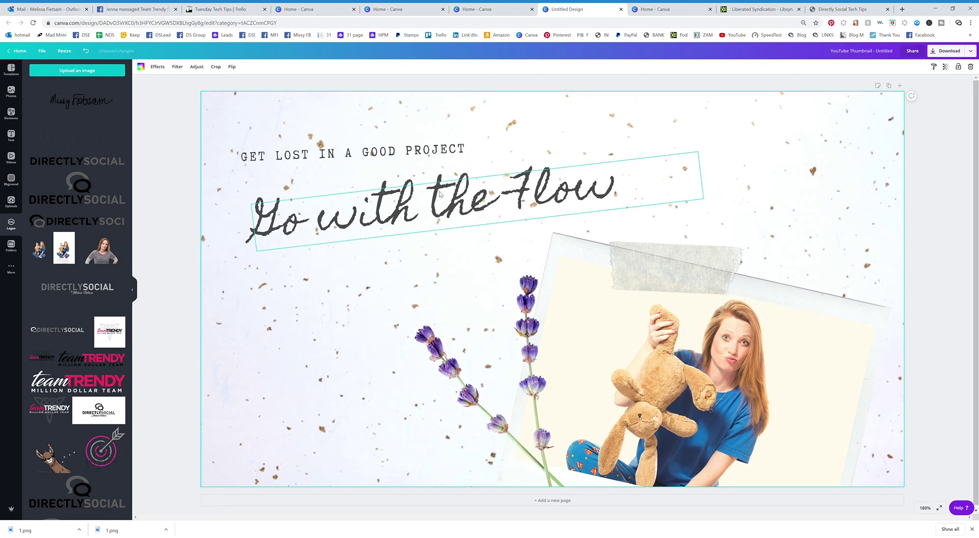
pyautogui.click(450, 151)
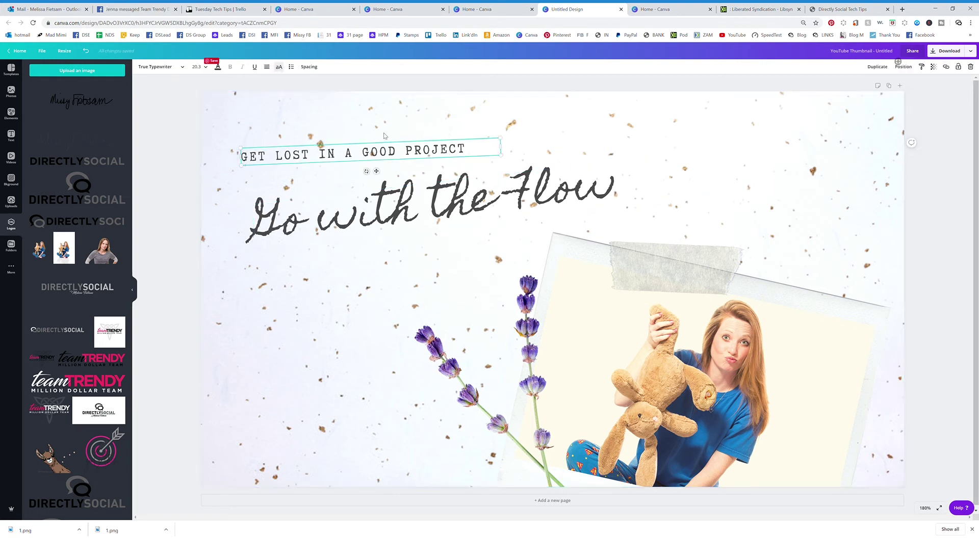
# Step: Glance at the tagline's font choices and headline, then return to the Canva home page
pyautogui.click(167, 68)
pyautogui.click(165, 105)
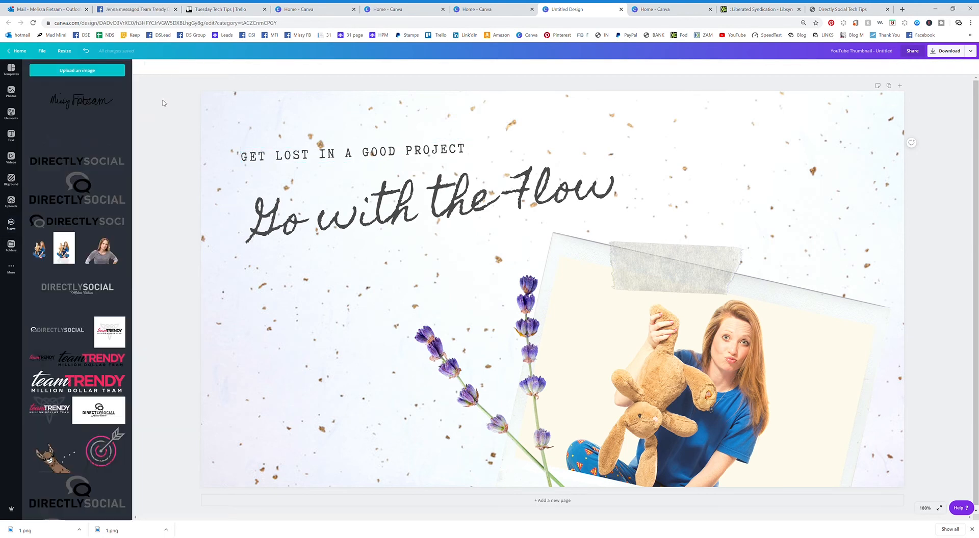
pyautogui.click(428, 183)
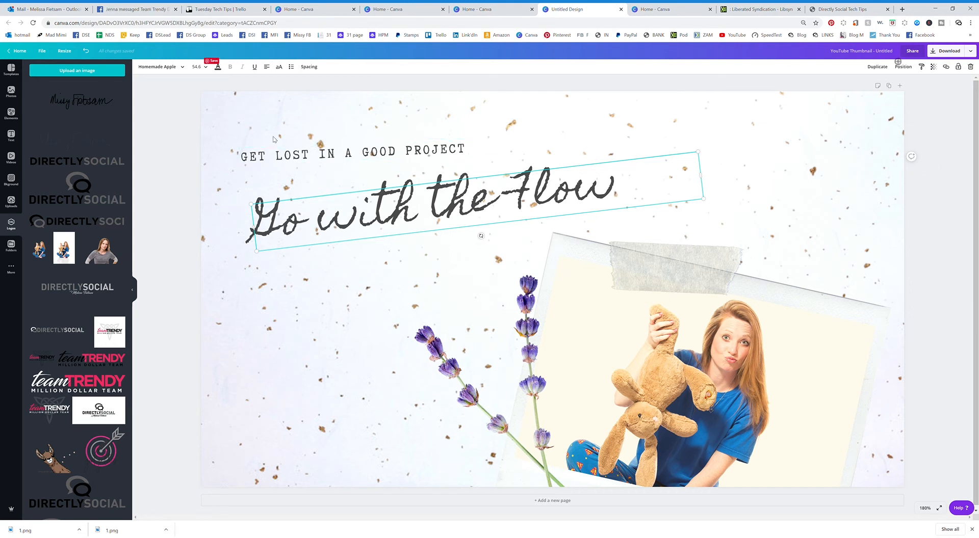
pyautogui.click(17, 52)
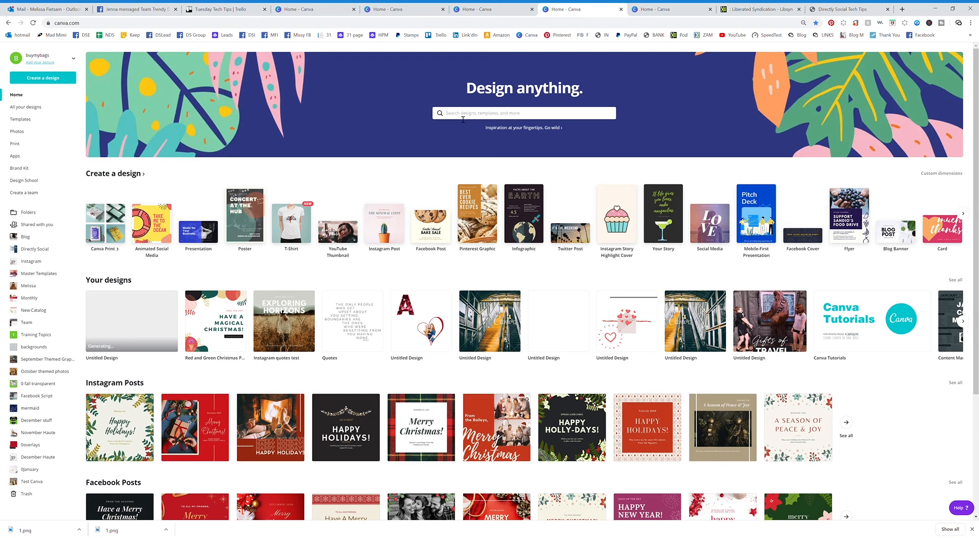
pyautogui.write('valent')
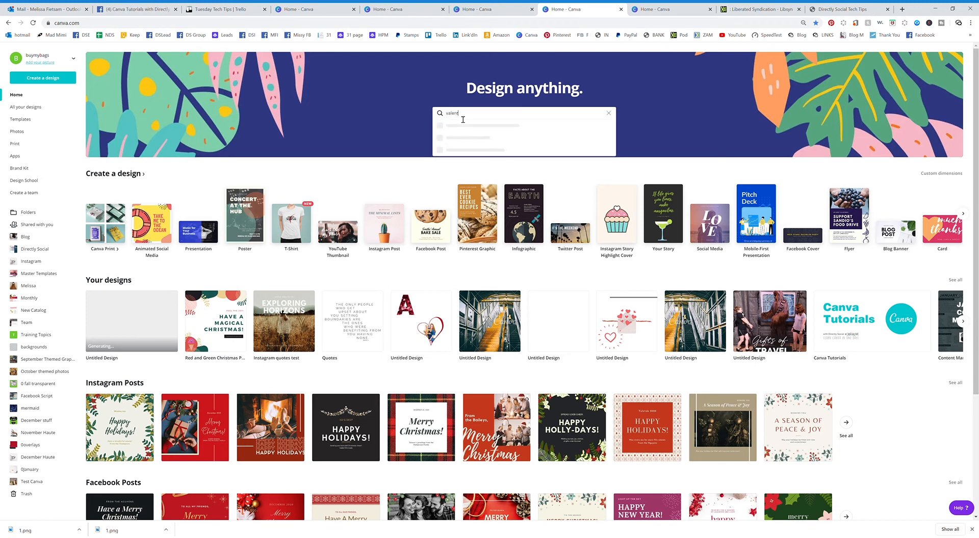
pyautogui.write("ine's")
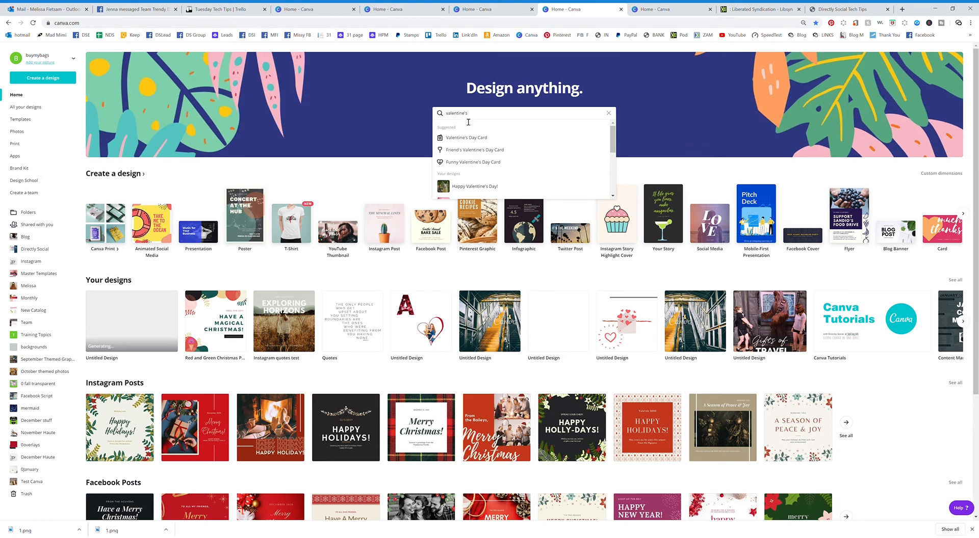
pyautogui.write(' day')
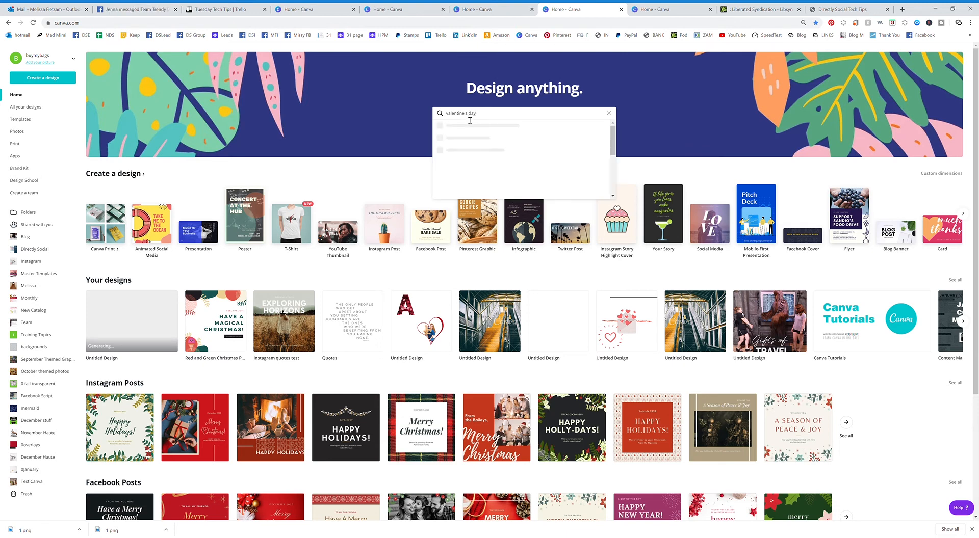
# Step: Search Canva templates for valentine's day
pyautogui.press('Return')
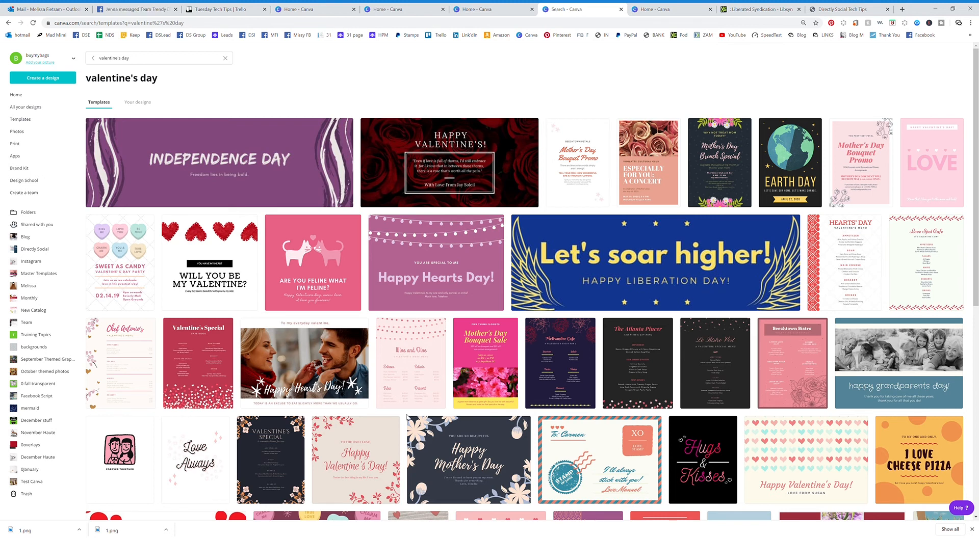
pyautogui.moveTo(792, 364)
pyautogui.scroll(-2, 815, 383)
pyautogui.scroll(-1, 816, 382)
pyautogui.scroll(-1, 815, 382)
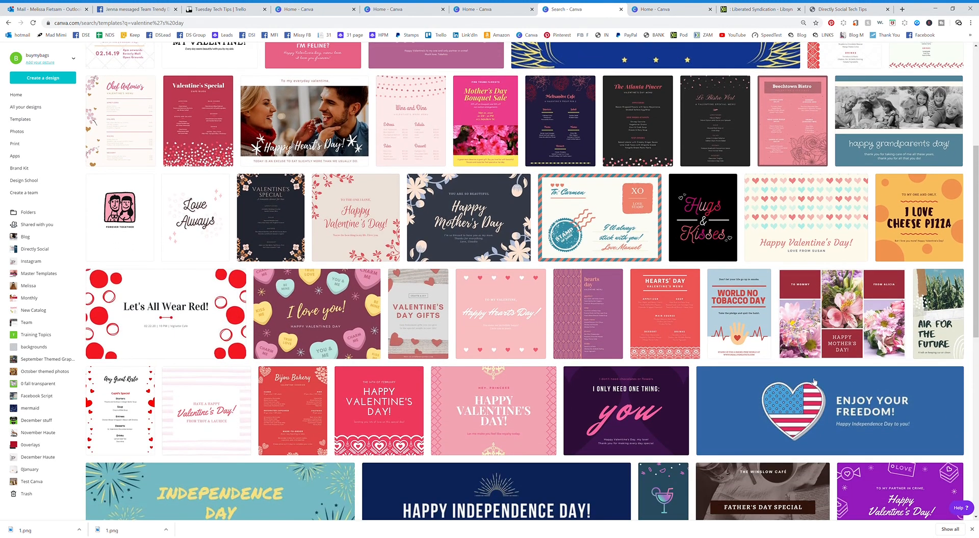
pyautogui.scroll(-1, 814, 385)
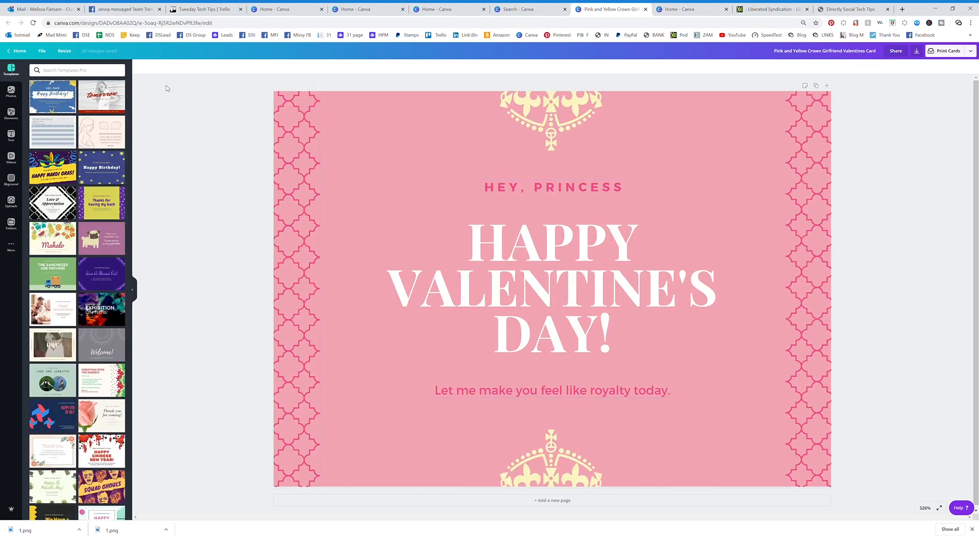
# Step: Copy and resize the Valentine's card into a square Instagram Post
pyautogui.click(382, 135)
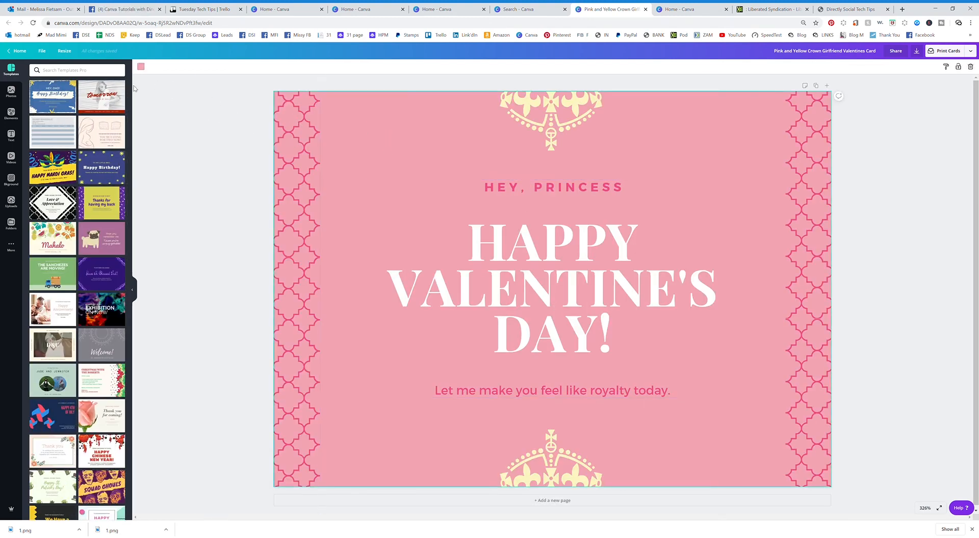
pyautogui.click(65, 52)
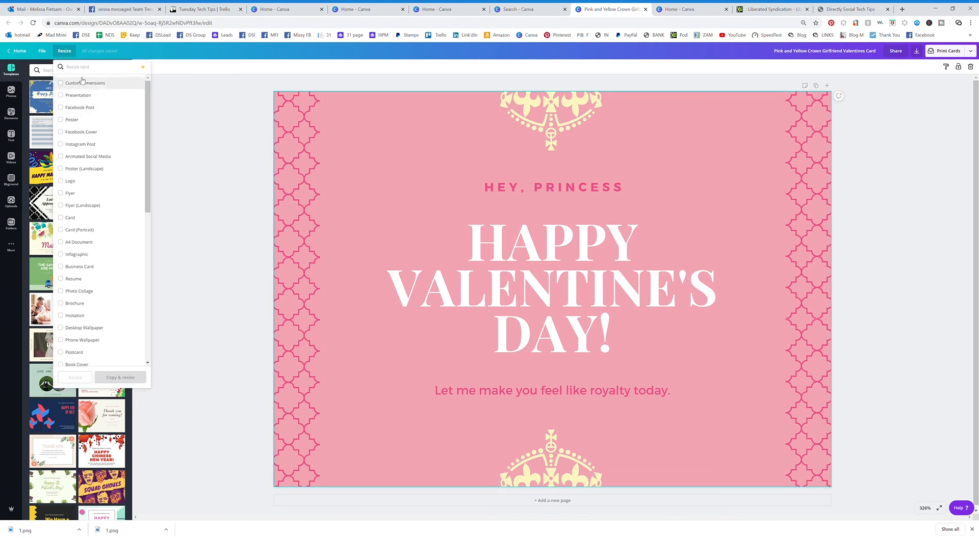
pyautogui.write('le')
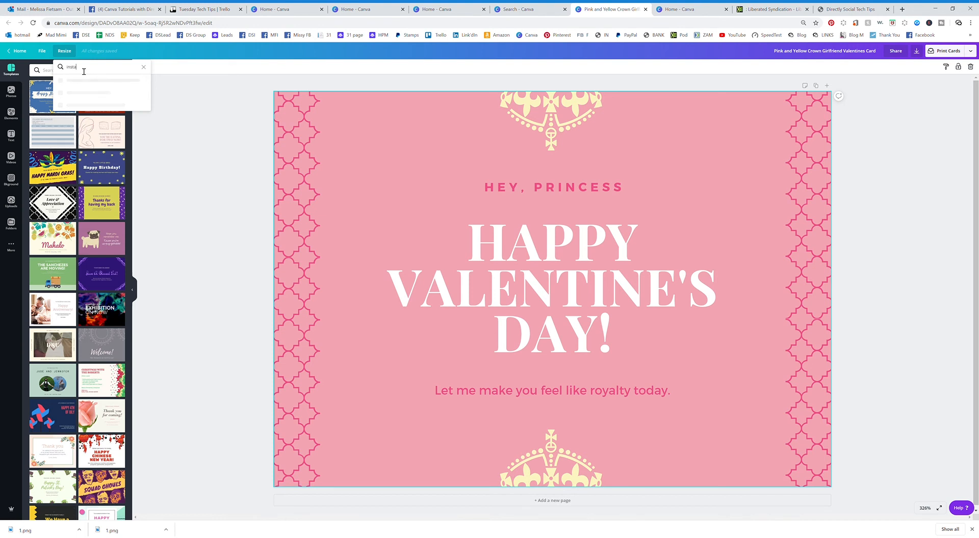
pyautogui.write('gram')
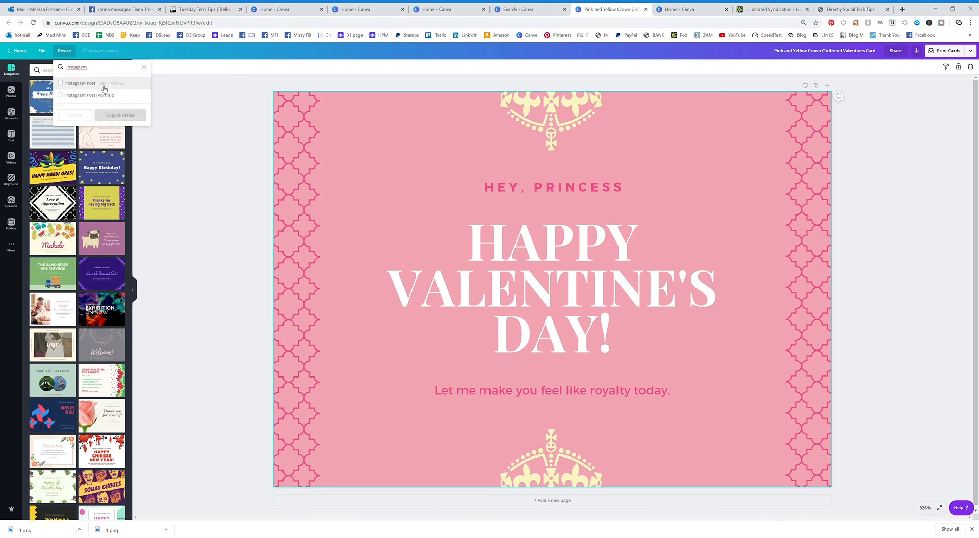
pyautogui.click(63, 85)
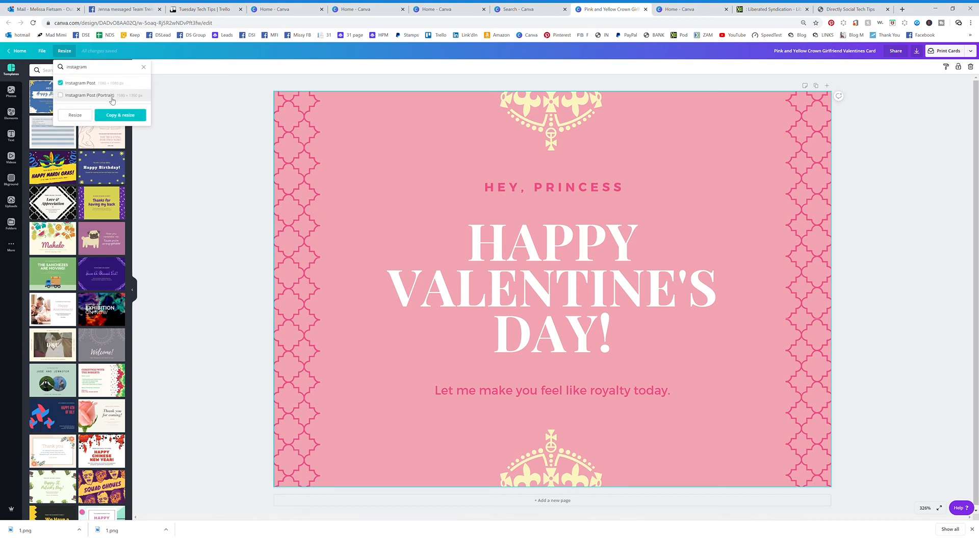
pyautogui.click(88, 115)
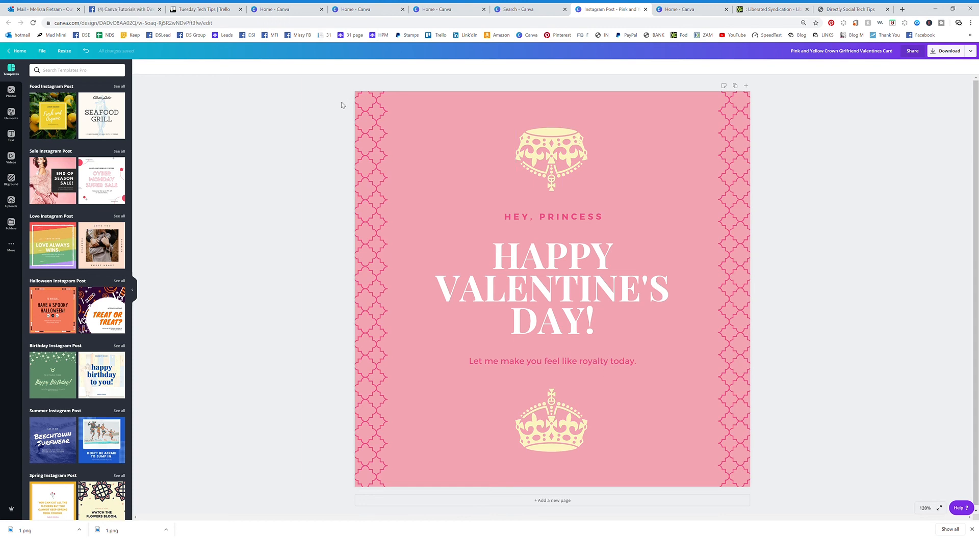
# Step: Return to the Canva home page and start a new template search
pyautogui.click(20, 51)
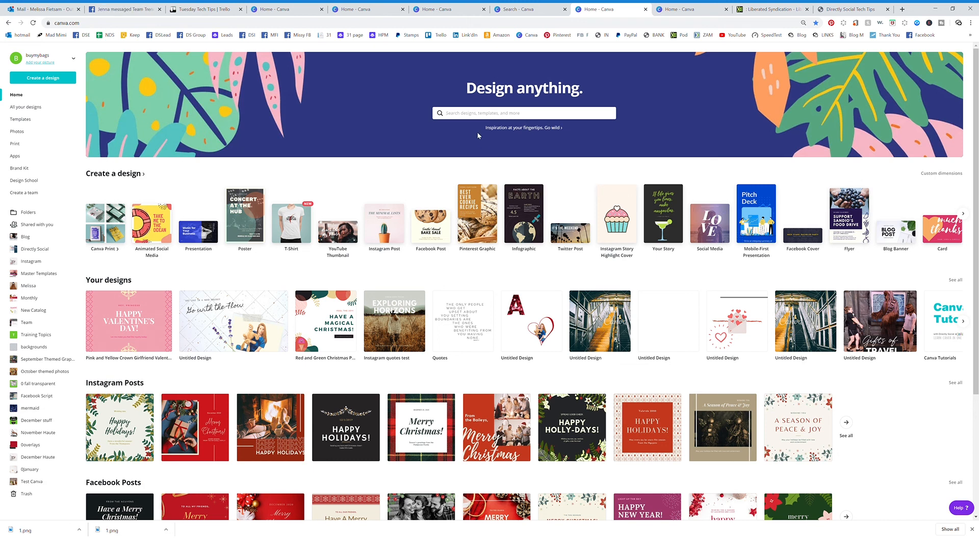
pyautogui.click(478, 117)
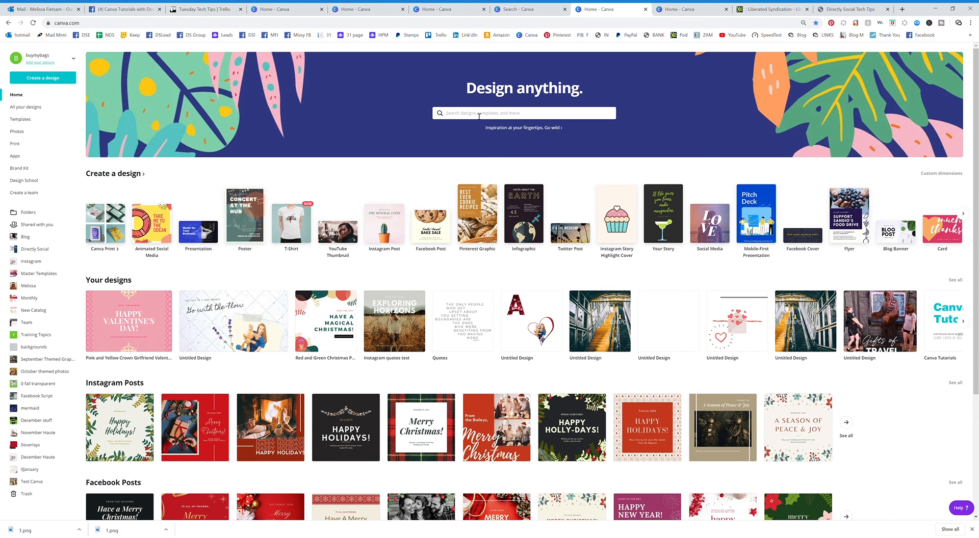